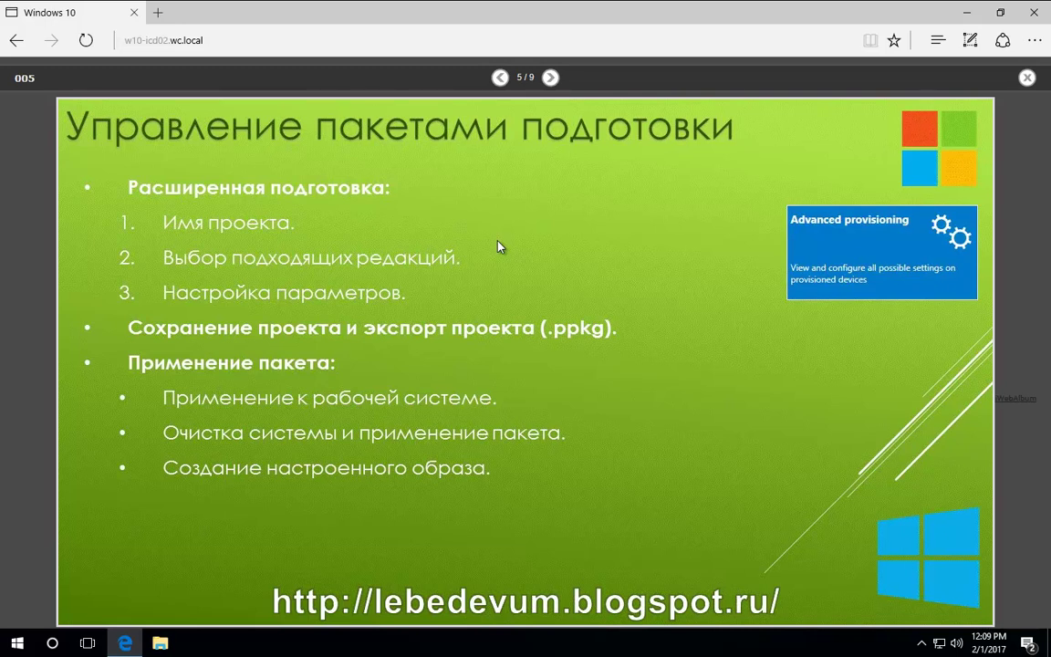
Step: Launch Windows Imaging and Configuration Designer from the Start menu with administrator rights
{"action": "left_click", "coordinate": [16, 642]}
{"action": "left_click", "coordinate": [374, 417]}
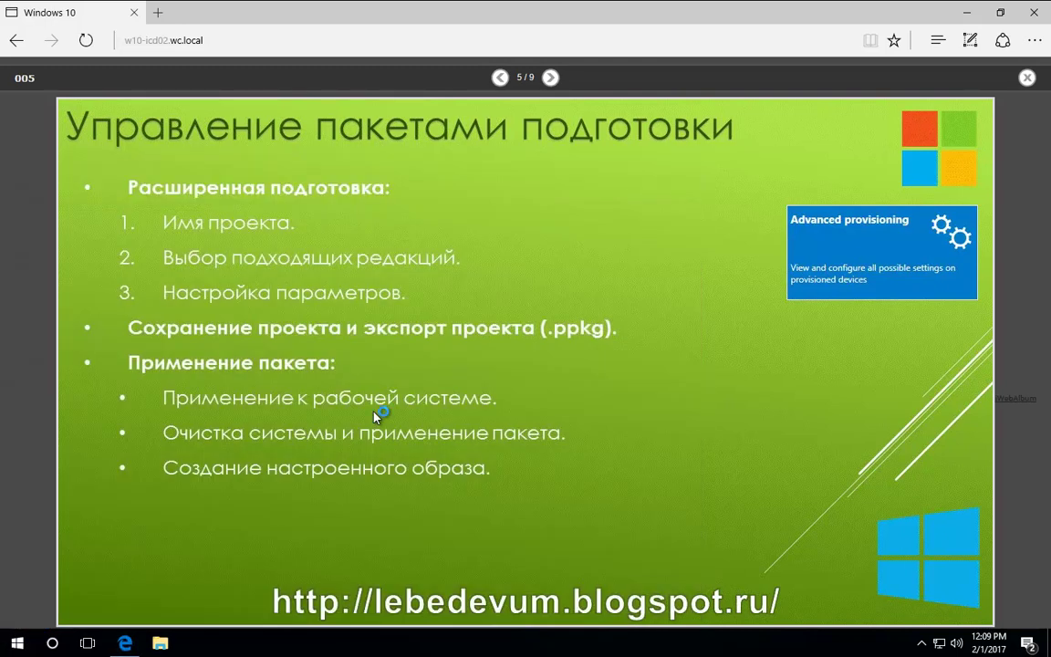
{"action": "left_click", "coordinate": [439, 423]}
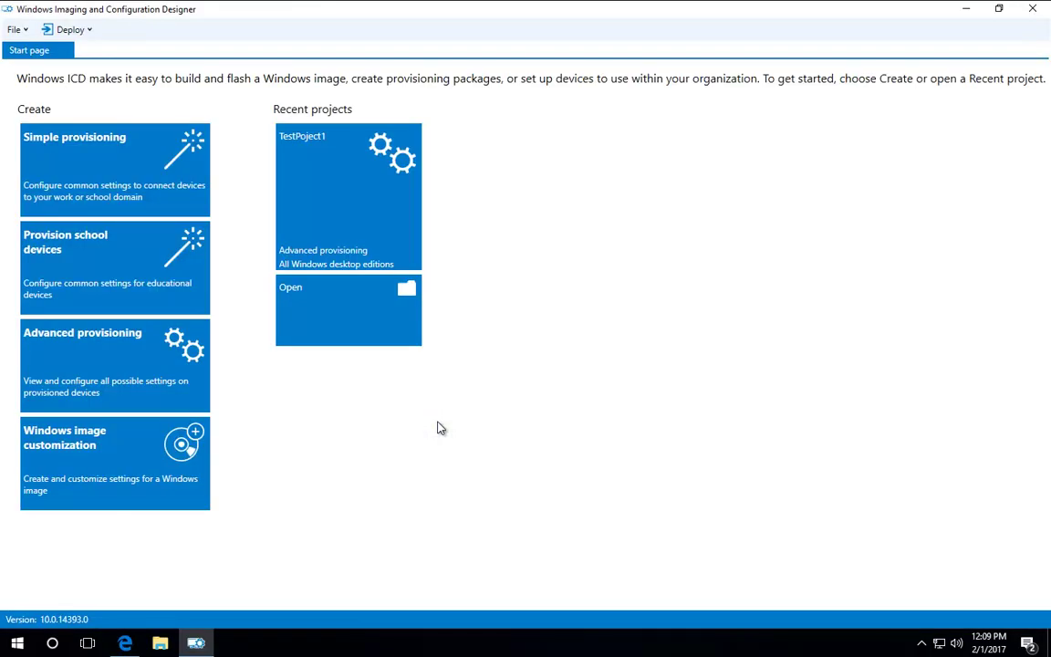
Step: Start an advanced provisioning project named TestProject2
{"action": "left_click", "coordinate": [87, 374]}
{"action": "left_click", "coordinate": [366, 270]}
{"action": "double_click", "coordinate": [366, 270]}
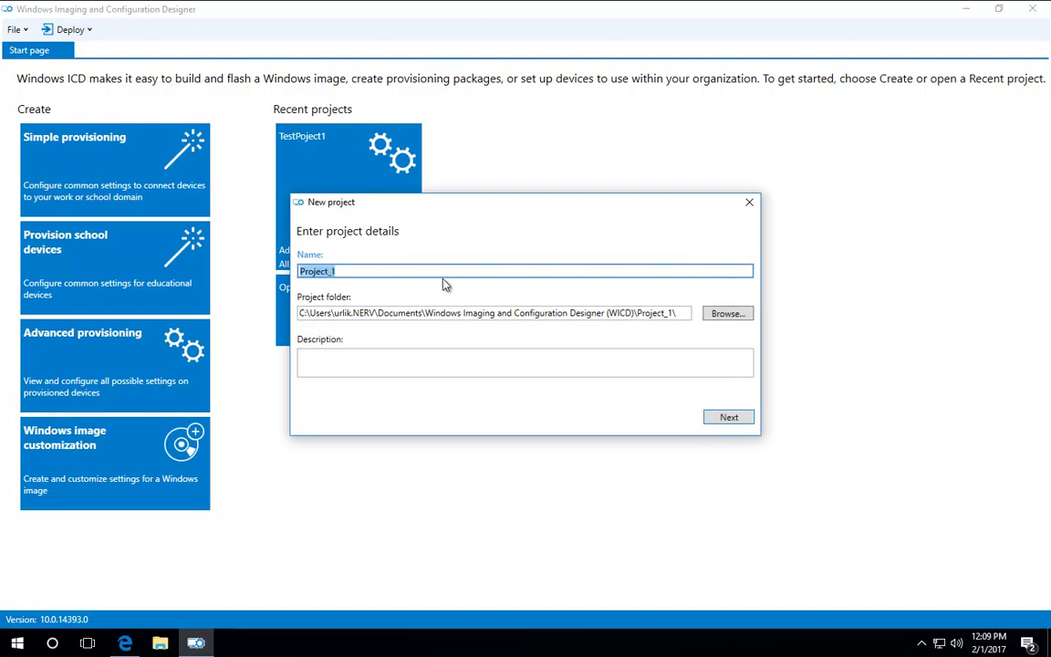
{"action": "type", "text": "TestProject2"}
Step: Browse to the C:\DISTR folder as the project location
{"action": "left_click", "coordinate": [726, 313]}
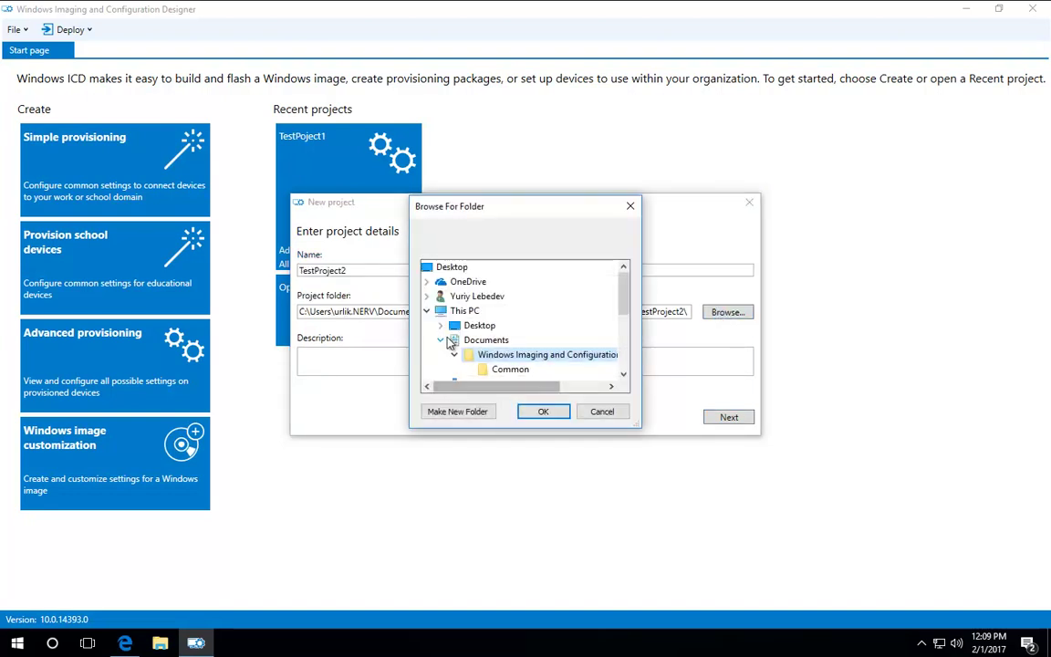
{"action": "left_click", "coordinate": [445, 340]}
{"action": "left_click", "coordinate": [430, 311]}
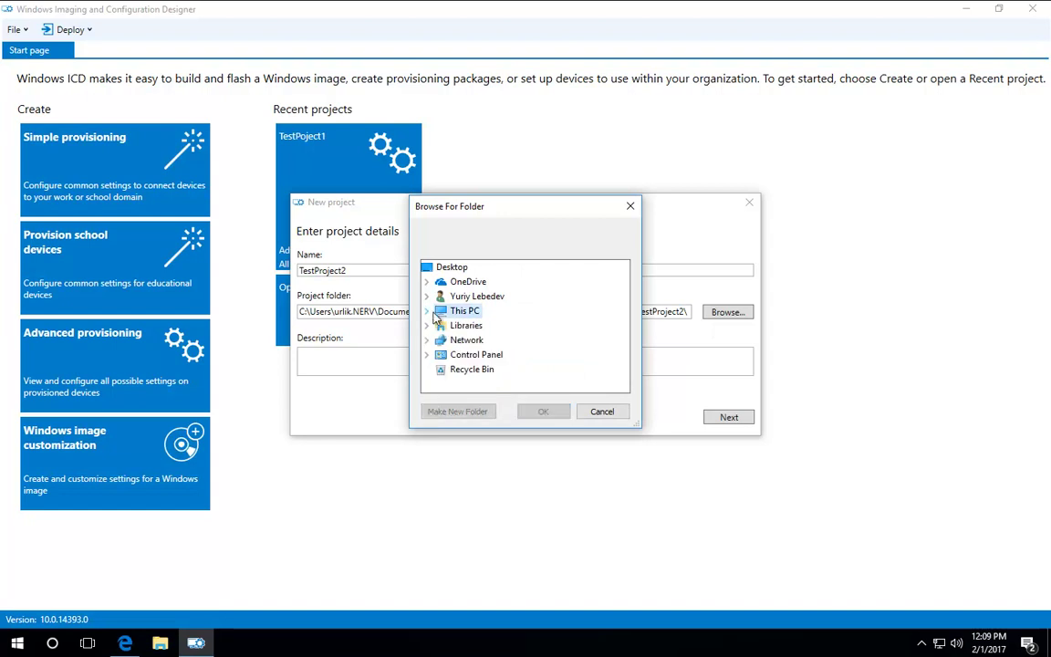
{"action": "left_click", "coordinate": [427, 311]}
{"action": "scroll", "coordinate": [469, 329], "scroll_direction": "down", "scroll_amount": 1}
{"action": "double_click", "coordinate": [478, 312]}
{"action": "double_click", "coordinate": [492, 311]}
Step: Create a new TestProject2 folder inside DISTR as the project folder and continue
{"action": "left_click", "coordinate": [457, 411]}
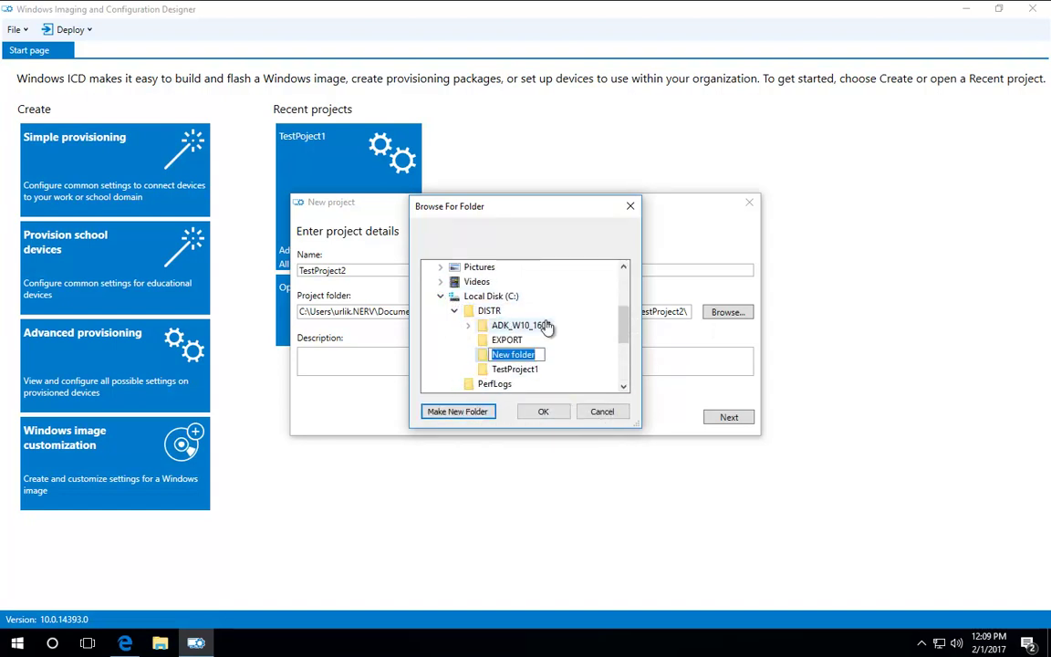
{"action": "type", "text": "TestProject2"}
{"action": "key", "text": "Return"}
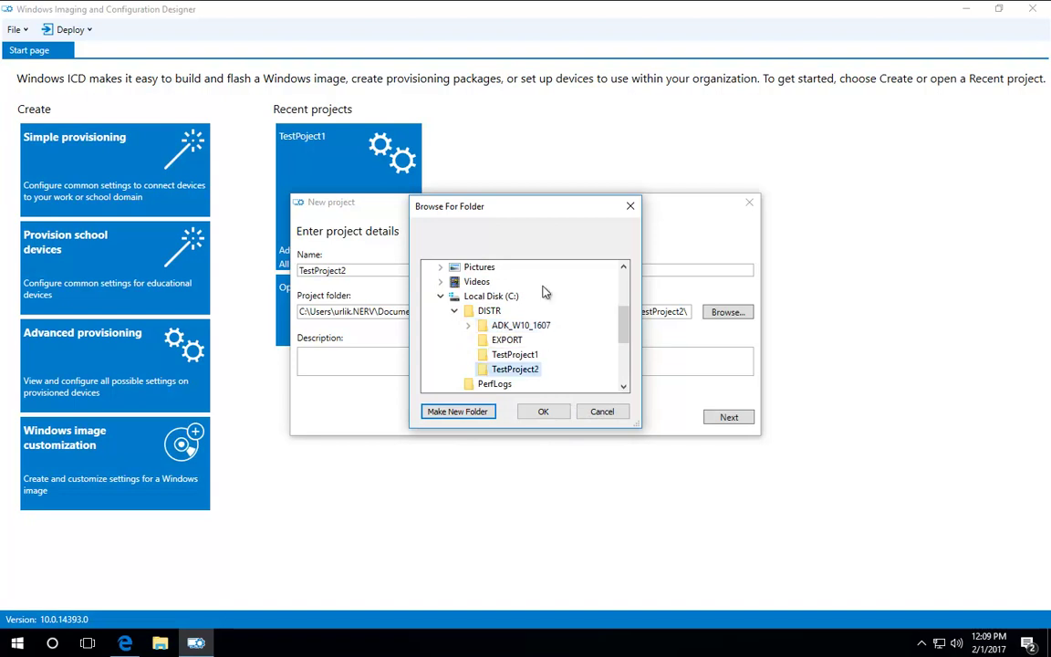
{"action": "left_click", "coordinate": [543, 411]}
{"action": "left_click", "coordinate": [727, 419]}
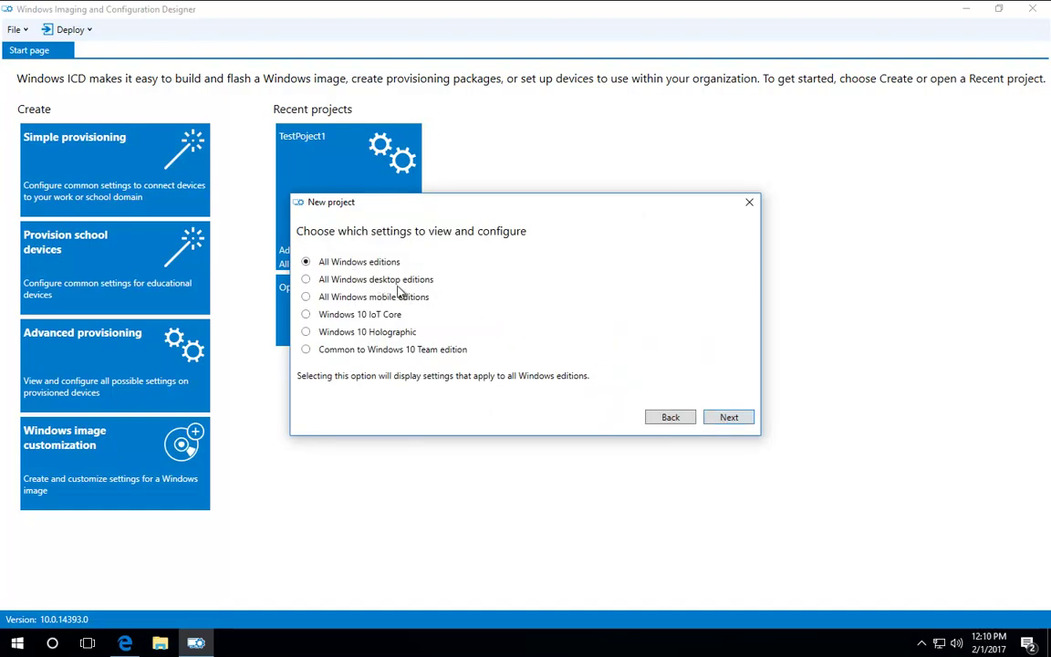
Step: Target All Windows desktop editions and finish the project without importing a package
{"action": "left_click", "coordinate": [345, 281]}
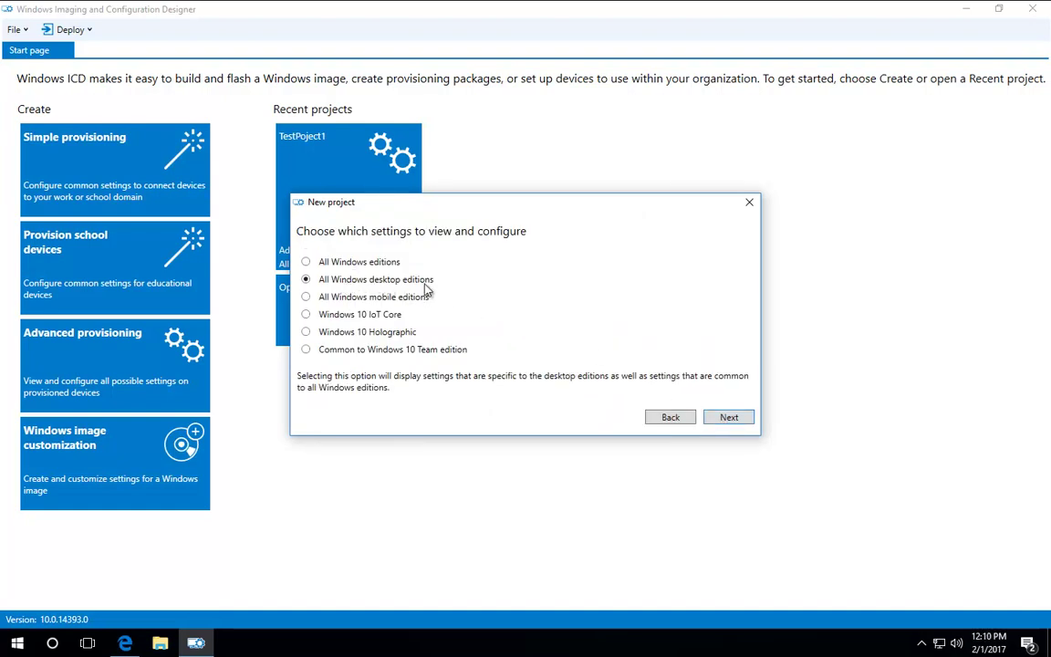
{"action": "left_click", "coordinate": [727, 419]}
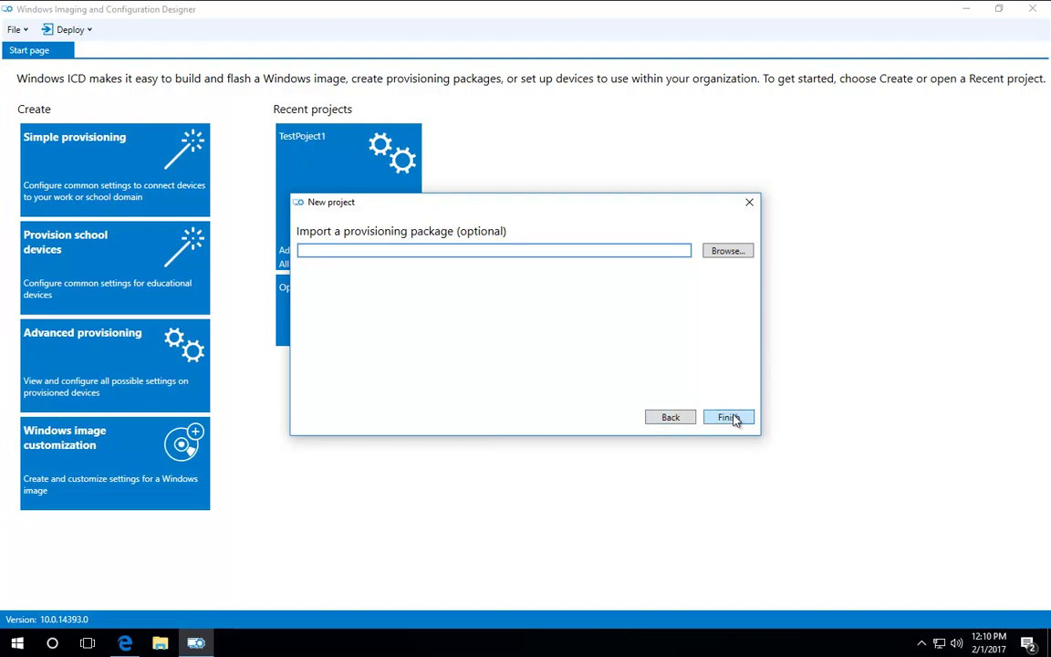
{"action": "left_click", "coordinate": [728, 417]}
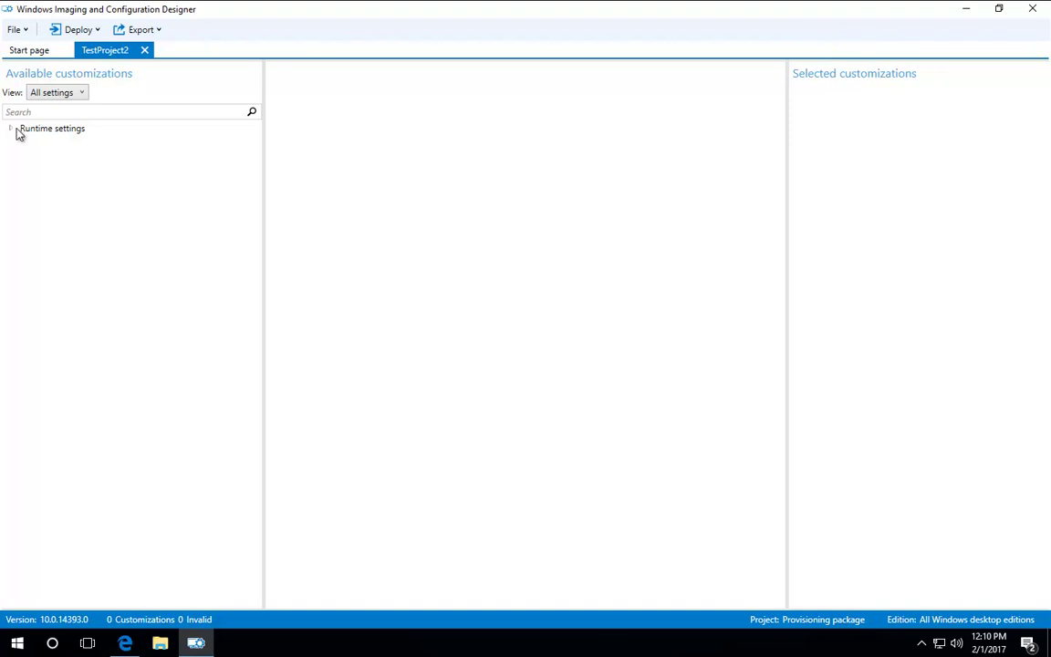
Step: Keep the All settings view and expand Runtime settings
{"action": "left_click", "coordinate": [46, 97]}
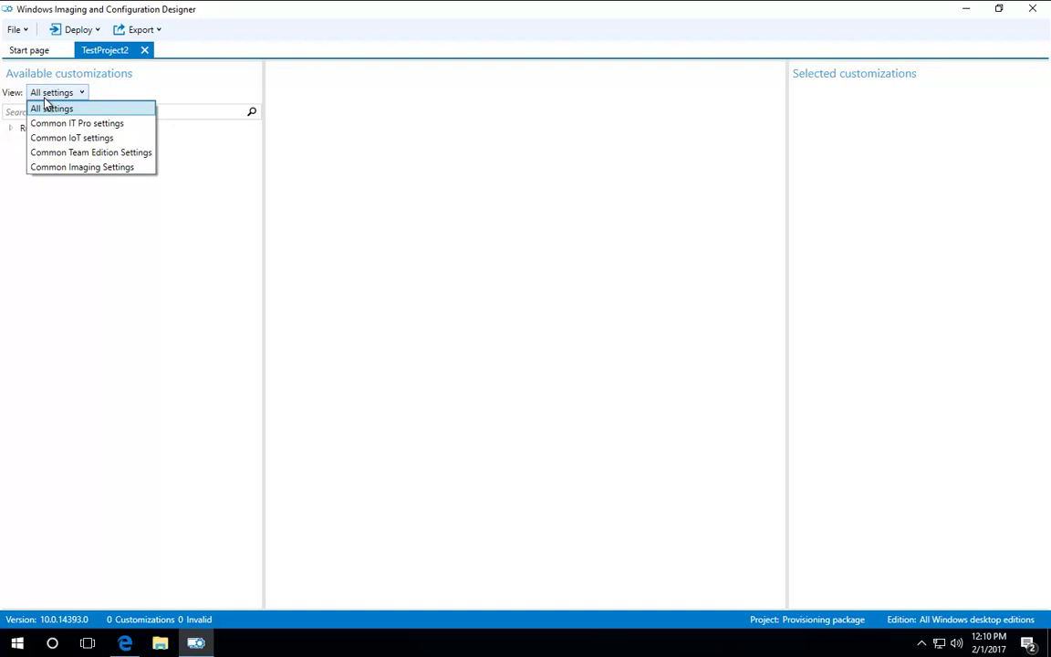
{"action": "left_click", "coordinate": [46, 106]}
{"action": "left_click", "coordinate": [11, 127]}
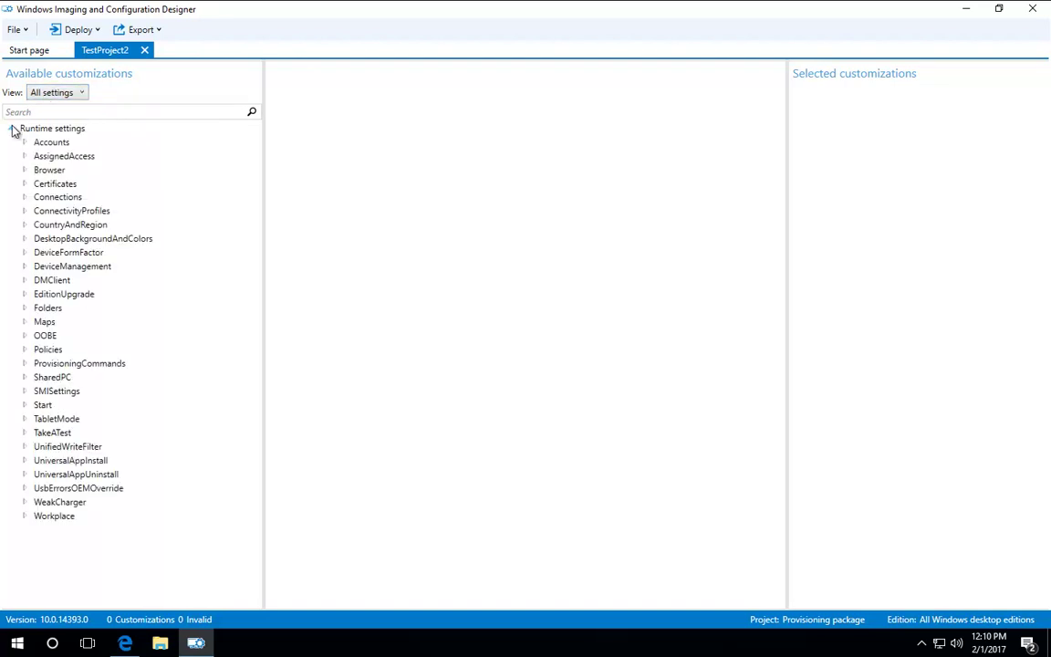
Step: Preview the Common IT Pro, IoT, Team Edition and Imaging filters, then return to All settings
{"action": "left_click", "coordinate": [83, 92]}
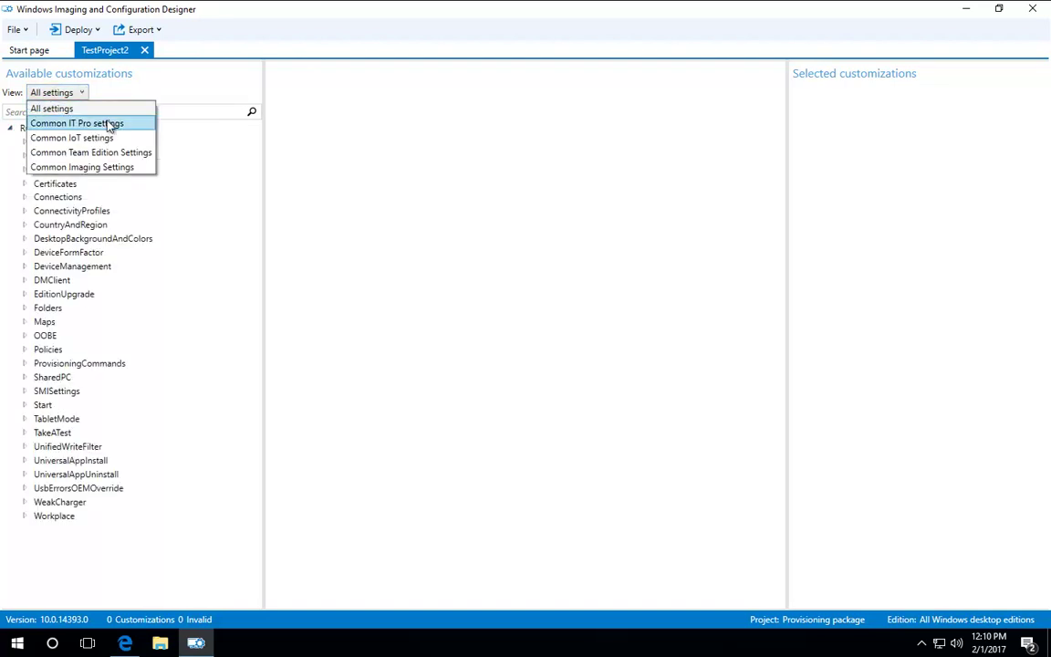
{"action": "left_click", "coordinate": [105, 122]}
{"action": "left_click", "coordinate": [73, 95]}
{"action": "left_click", "coordinate": [94, 138]}
{"action": "left_click", "coordinate": [97, 93]}
{"action": "left_click", "coordinate": [107, 153]}
{"action": "left_click", "coordinate": [114, 94]}
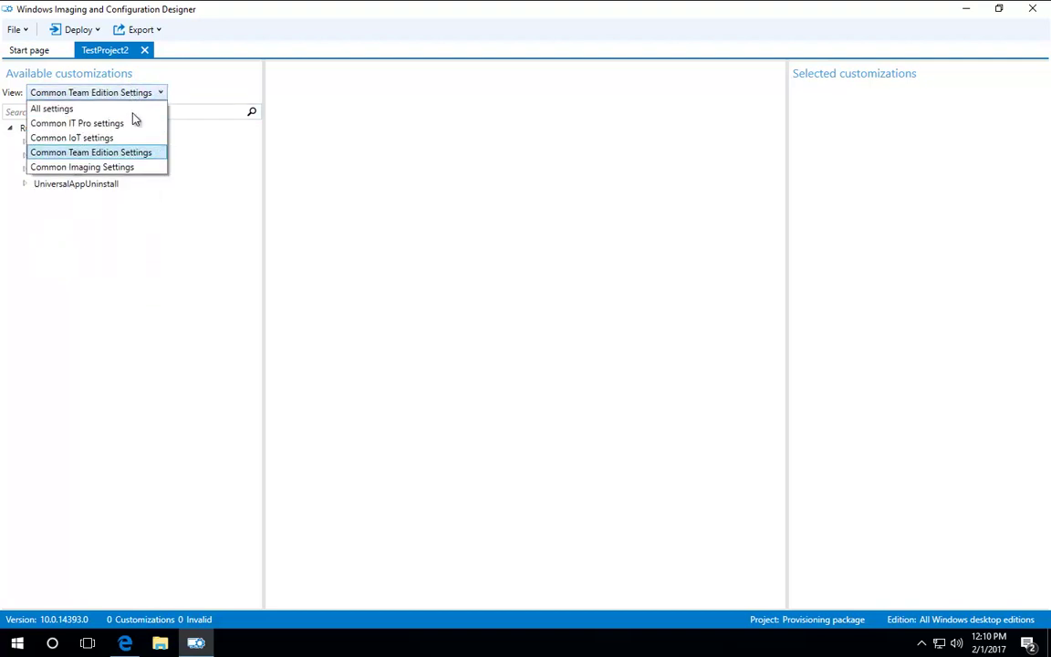
{"action": "left_click", "coordinate": [103, 170]}
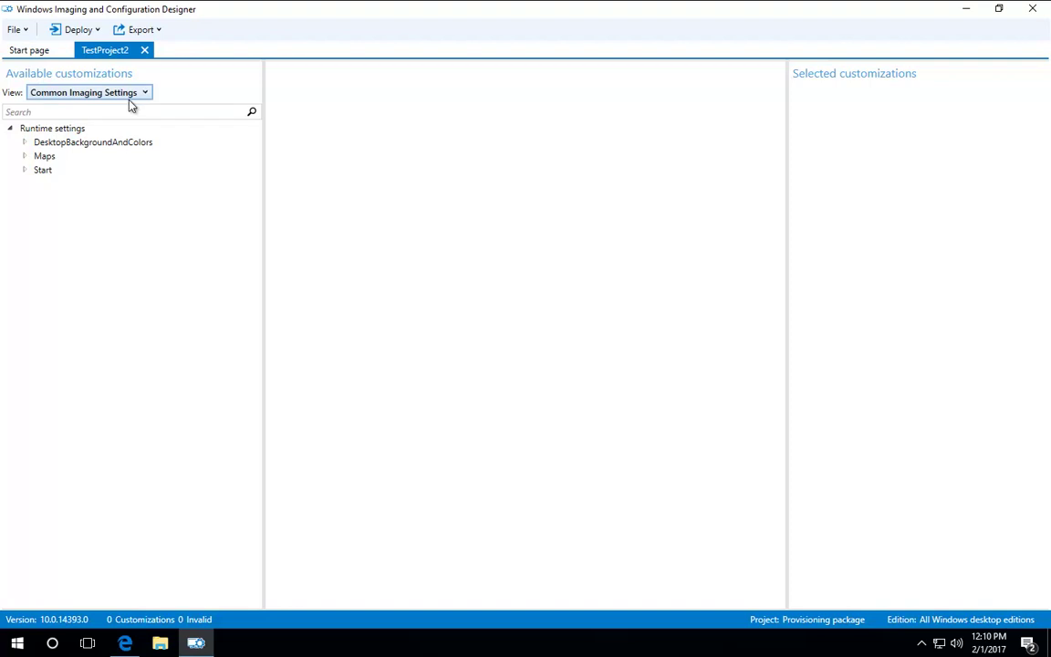
{"action": "left_click", "coordinate": [128, 96]}
{"action": "left_click", "coordinate": [88, 110]}
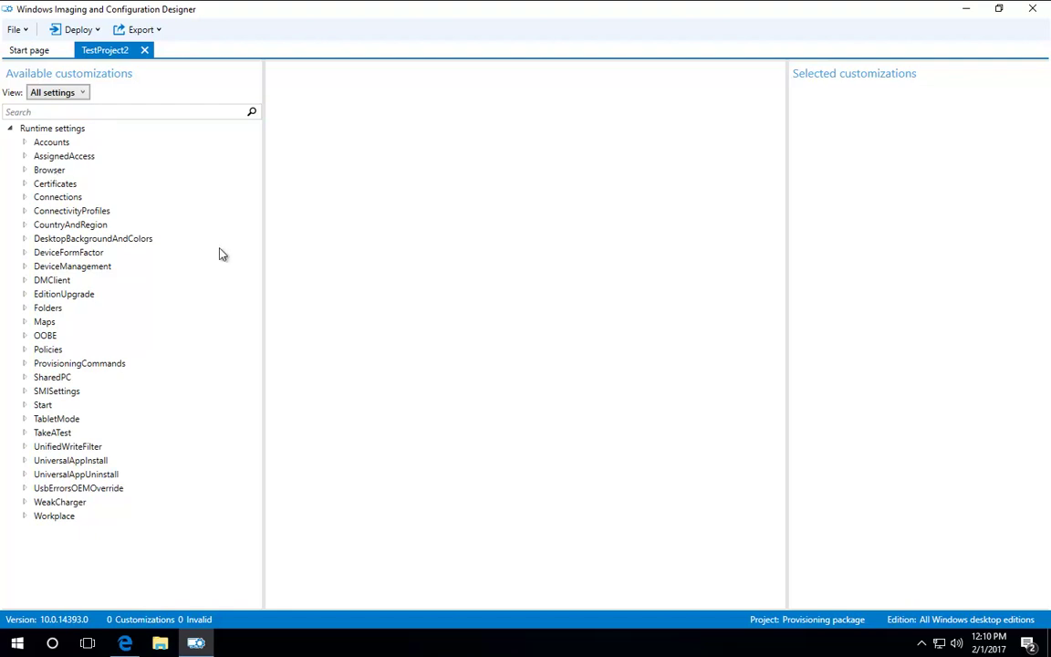
Step: Set SharedPC EnableSharedPCMode TRUE, AccountModel Domain-joined only, DeletionPolicy Delete immediately
{"action": "double_click", "coordinate": [51, 377]}
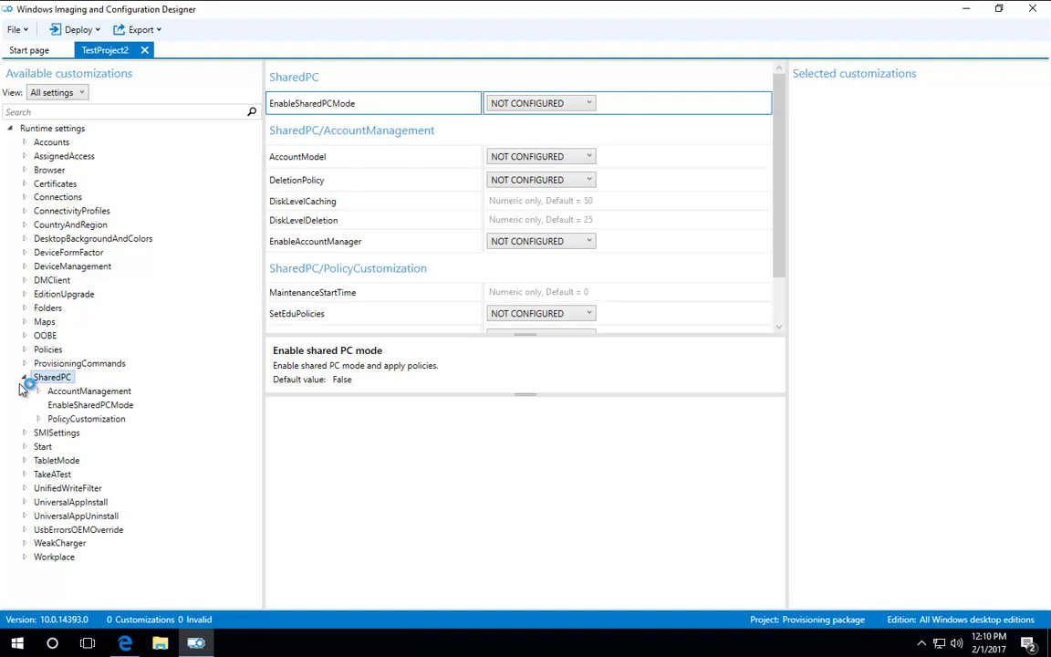
{"action": "left_click", "coordinate": [581, 106]}
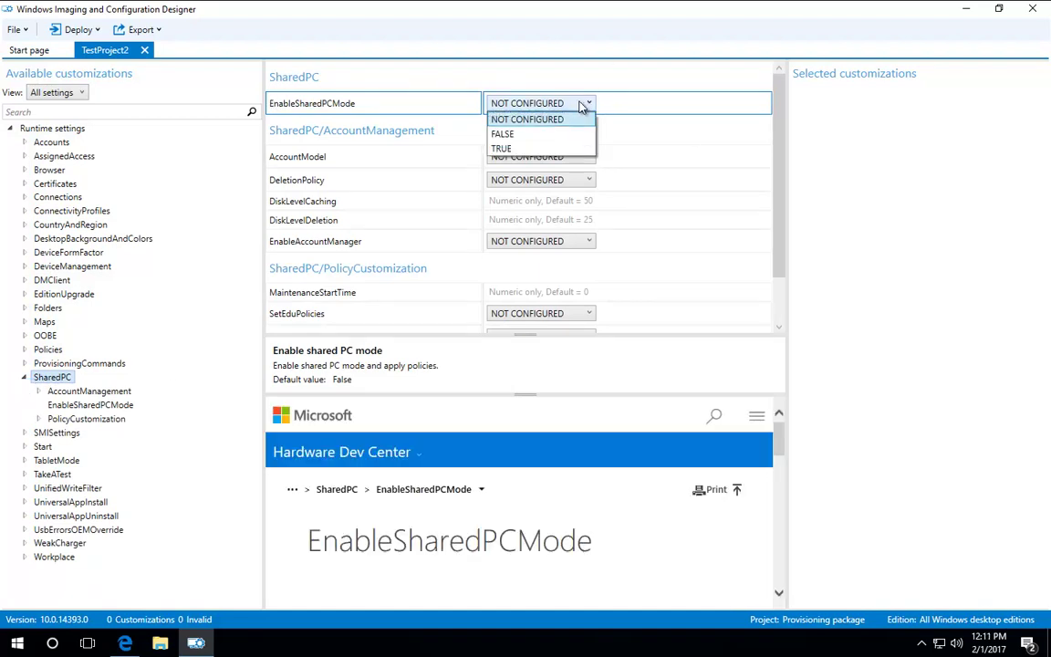
{"action": "left_click", "coordinate": [537, 153]}
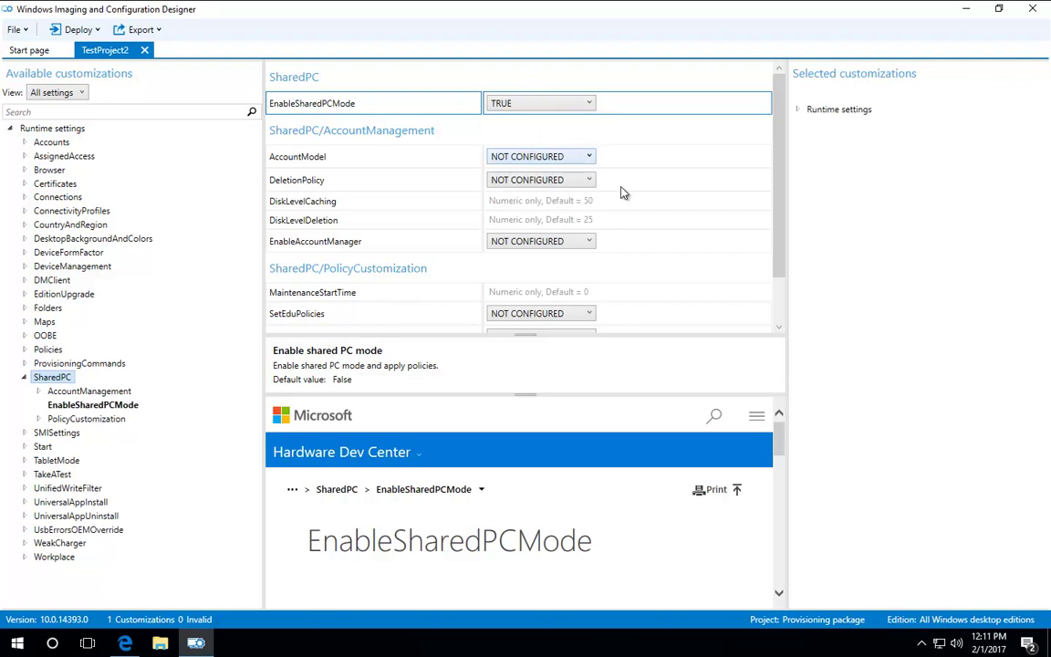
{"action": "left_click_drag", "start_coordinate": [779, 445], "coordinate": [778, 478]}
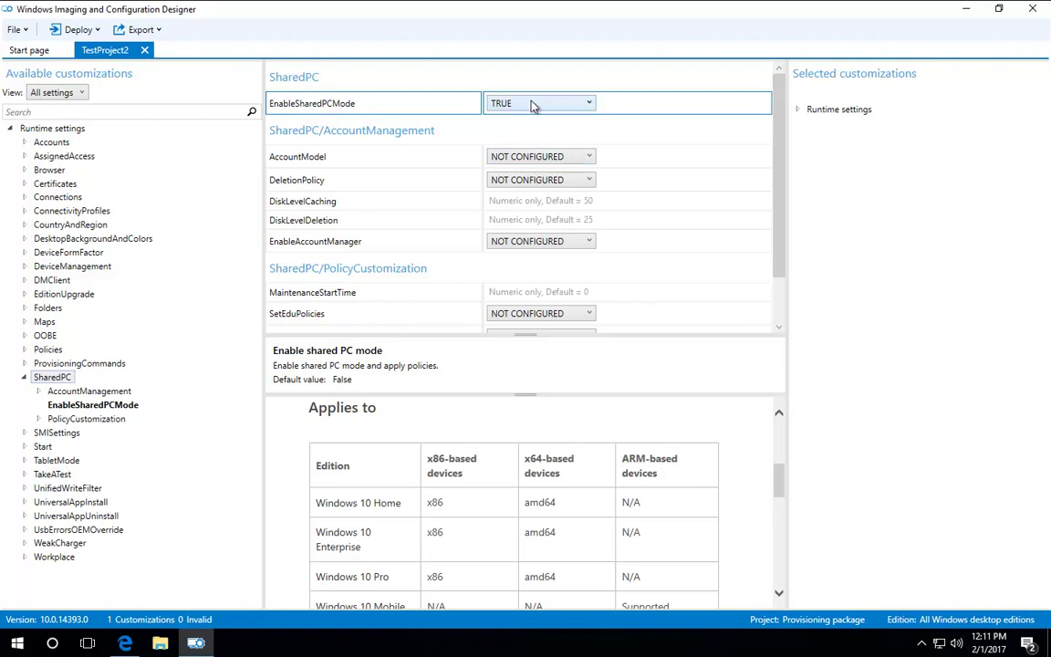
{"action": "left_click", "coordinate": [561, 158]}
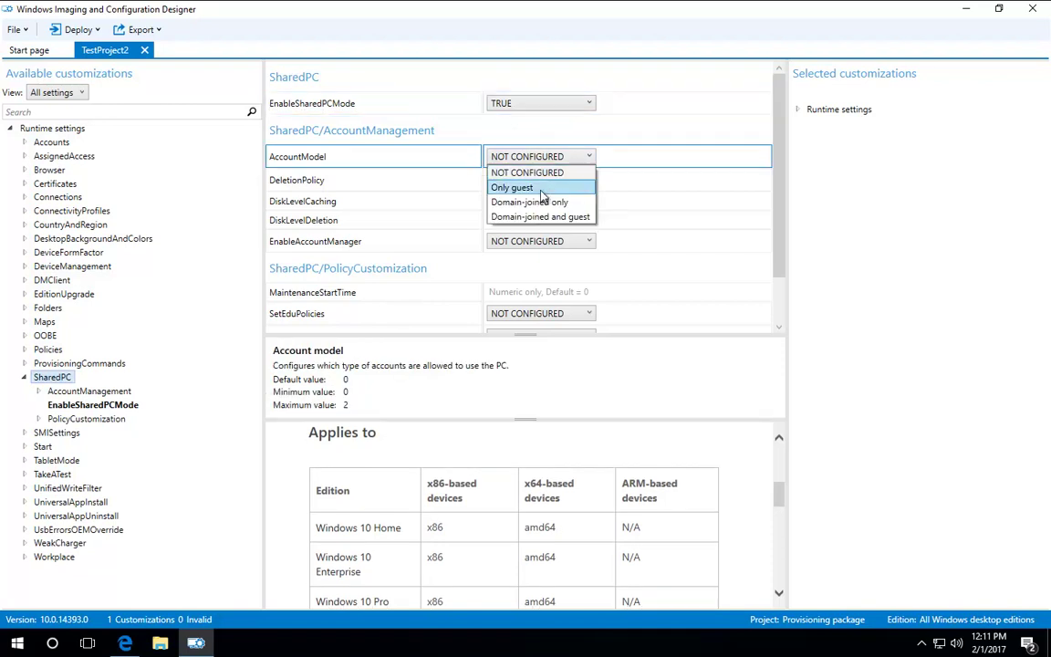
{"action": "left_click", "coordinate": [547, 202]}
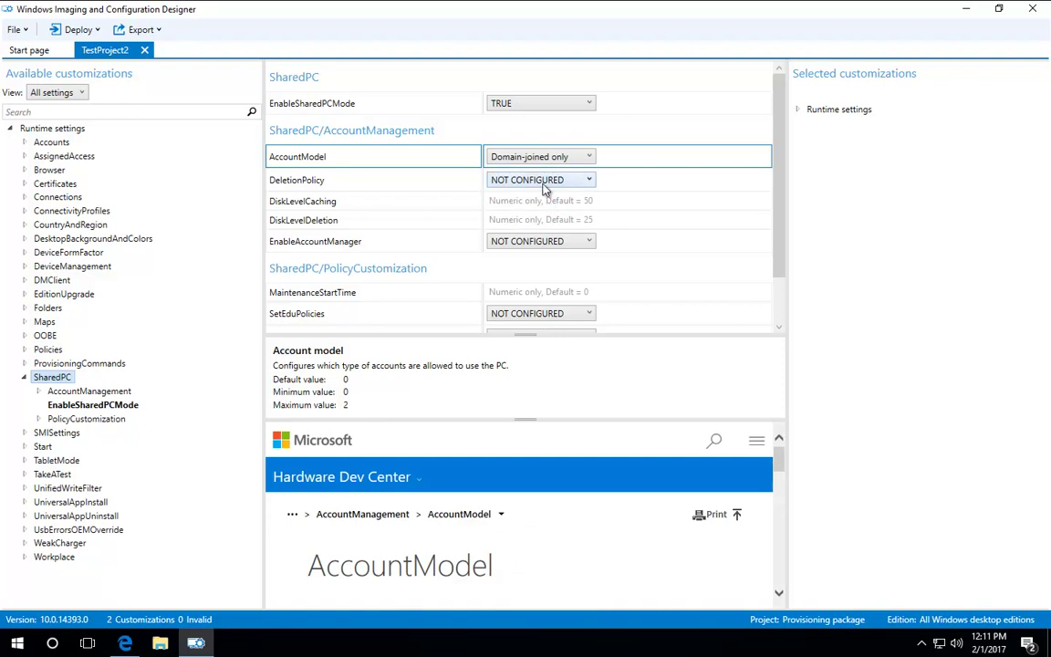
{"action": "left_click", "coordinate": [544, 188]}
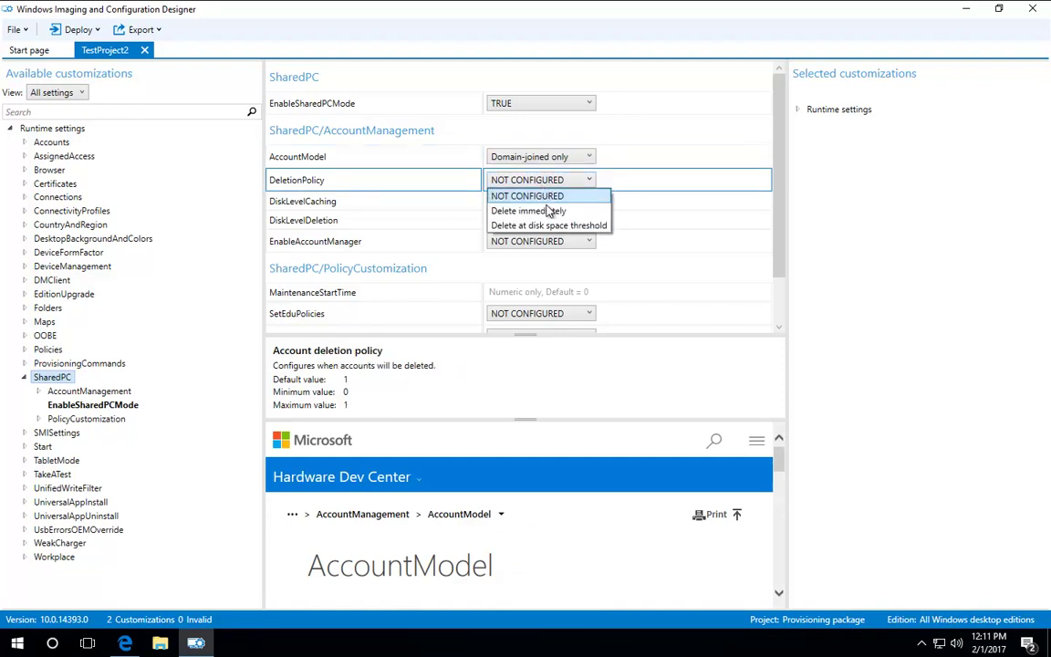
{"action": "left_click", "coordinate": [540, 211]}
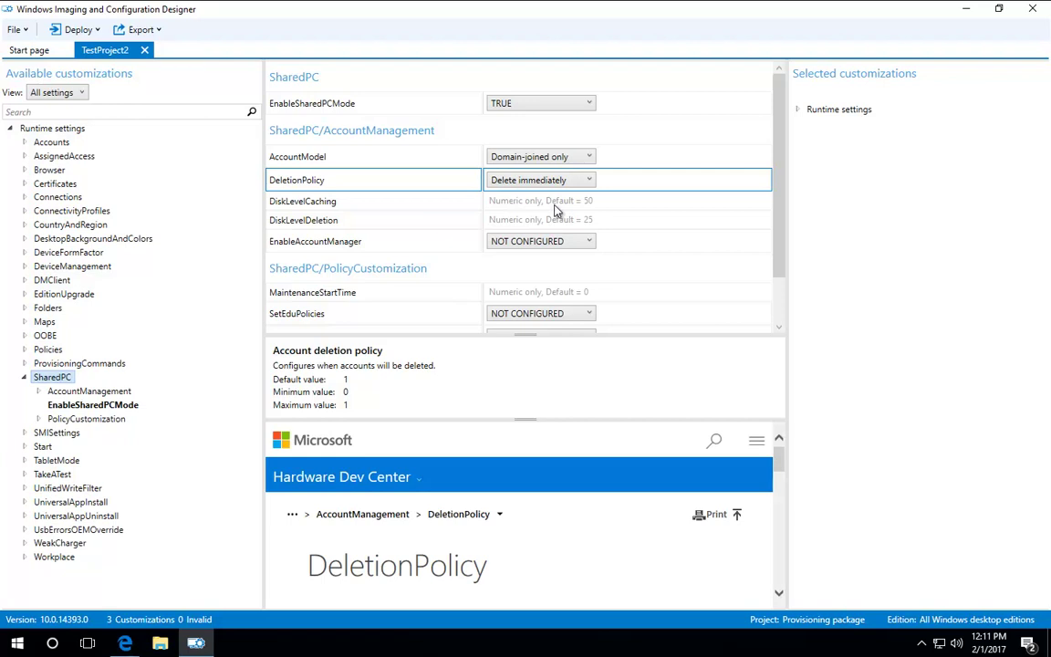
Step: Set DiskLevelCaching and DiskLevelDeletion to 0 and EnableAccountManager to TRUE
{"action": "left_click", "coordinate": [540, 206]}
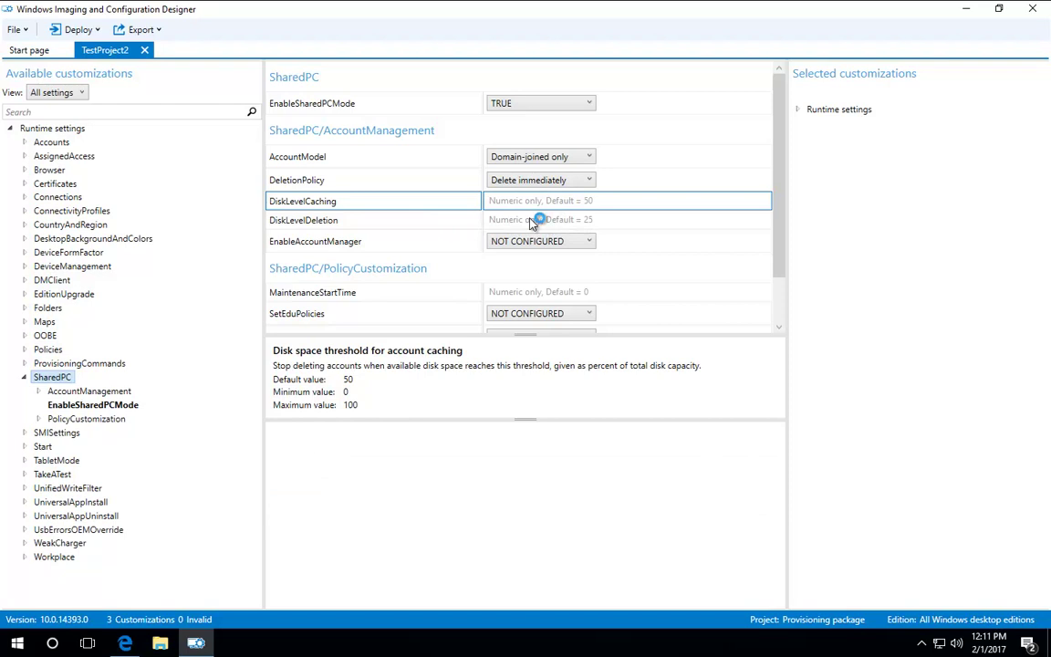
{"action": "type", "text": "0"}
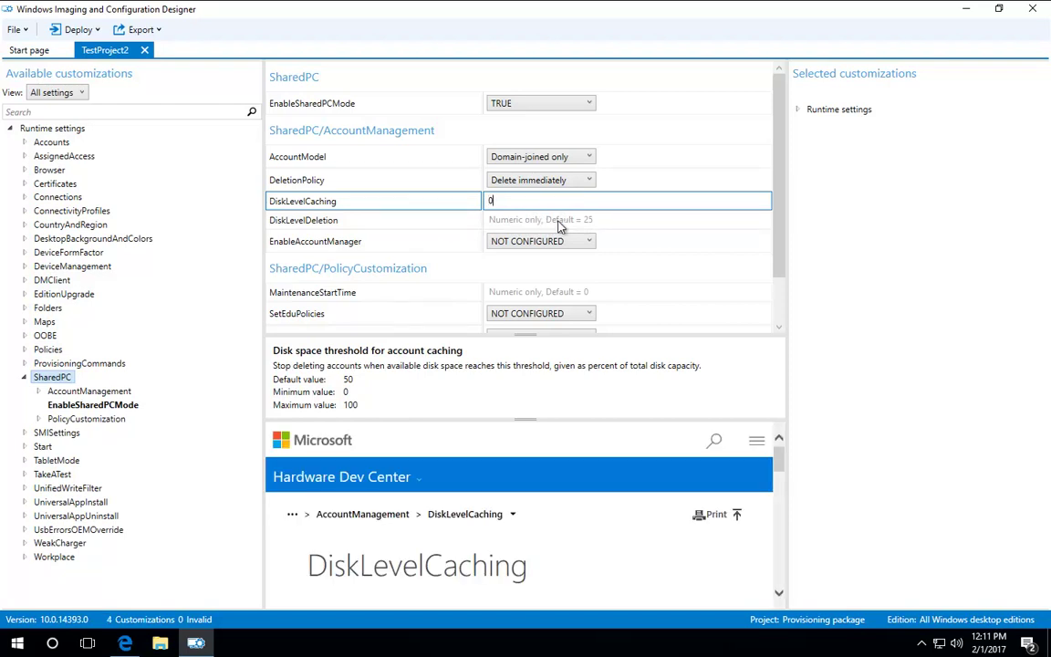
{"action": "left_click", "coordinate": [559, 224]}
{"action": "type", "text": "0"}
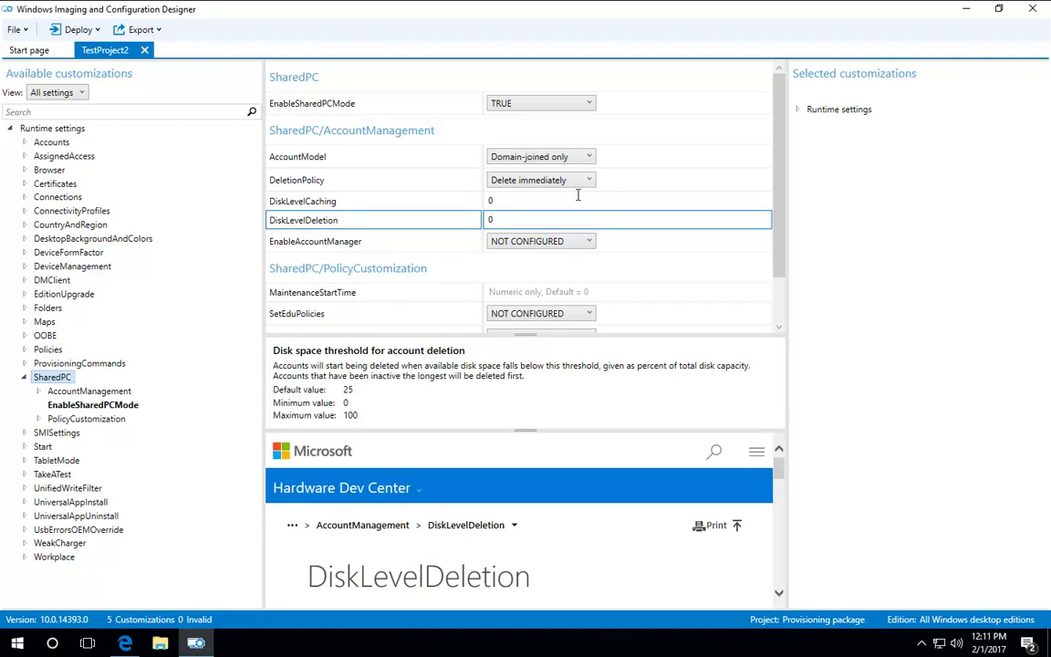
{"action": "left_click", "coordinate": [555, 243]}
{"action": "left_click", "coordinate": [555, 243]}
{"action": "left_click", "coordinate": [516, 286]}
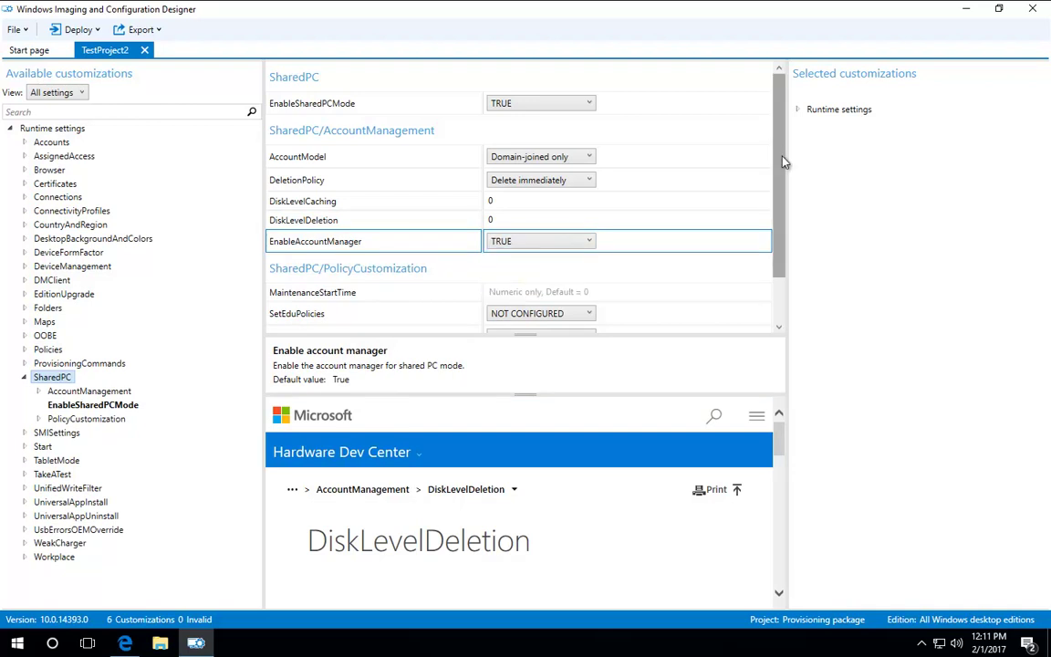
{"action": "left_click_drag", "start_coordinate": [782, 157], "coordinate": [780, 216]}
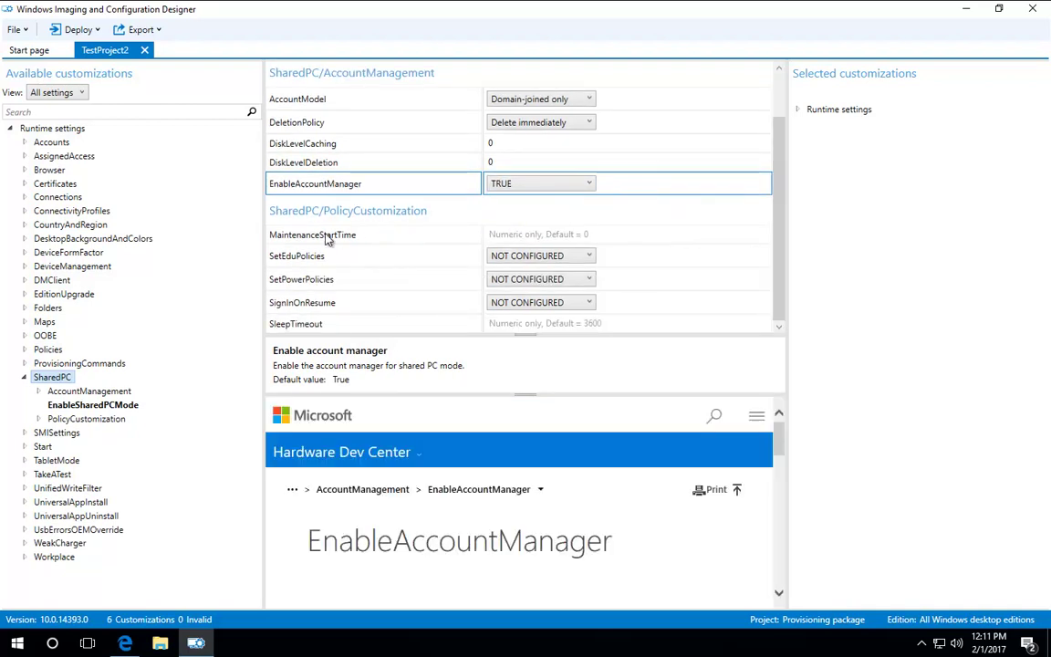
{"action": "left_click", "coordinate": [509, 237]}
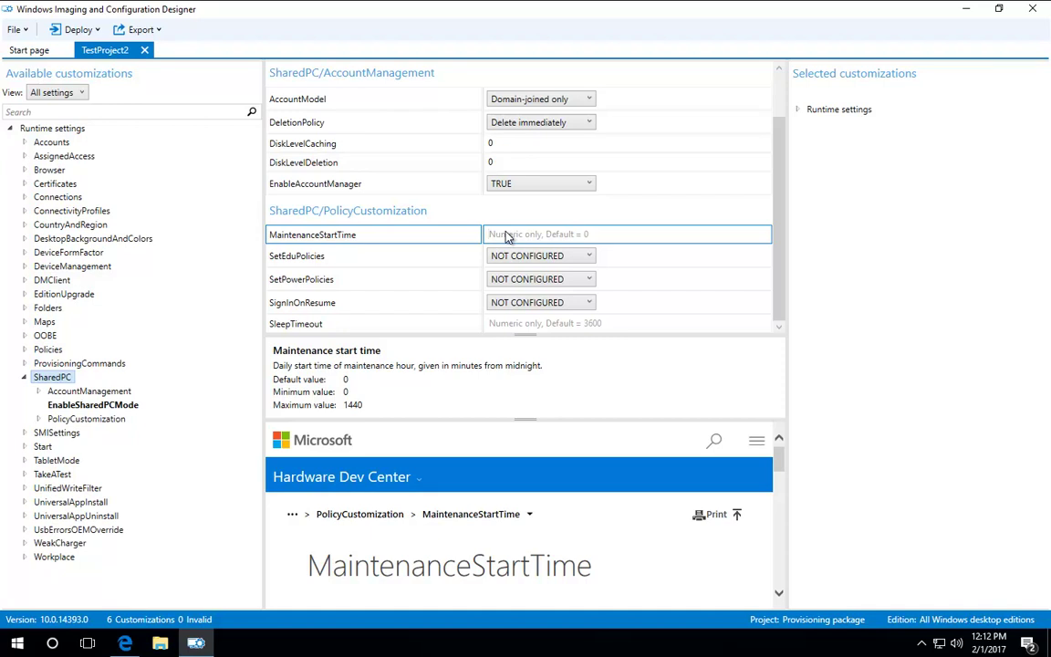
Step: Set MaintenanceStartTime to 120, SetEduPolicies to FALSE and SetPowerPolicies to TRUE
{"action": "type", "text": "12"}
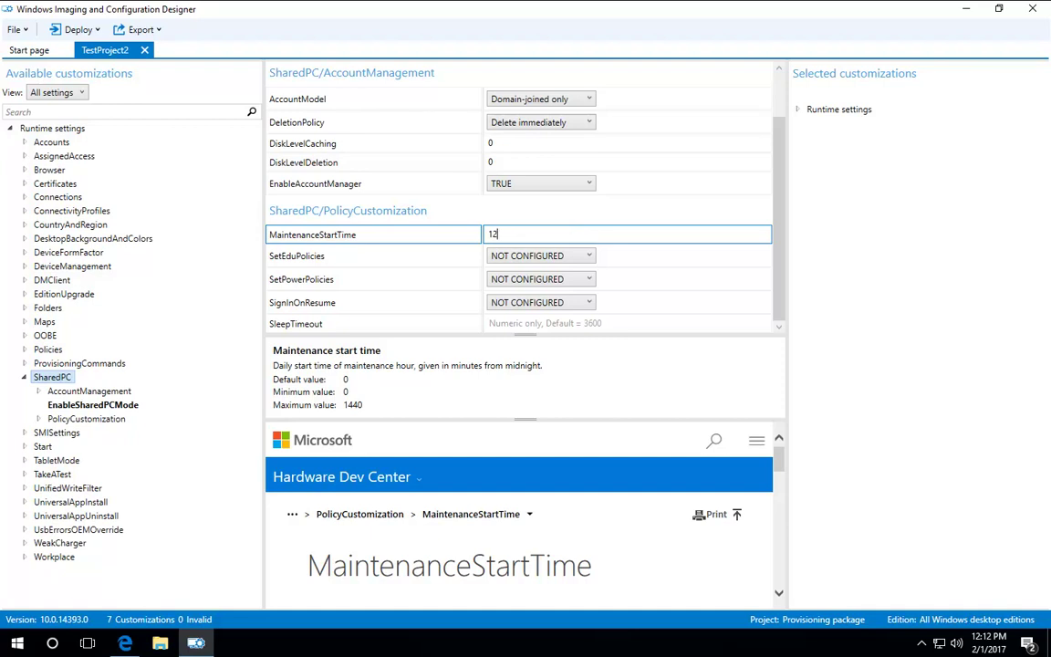
{"action": "type", "text": "0"}
{"action": "left_click", "coordinate": [562, 257]}
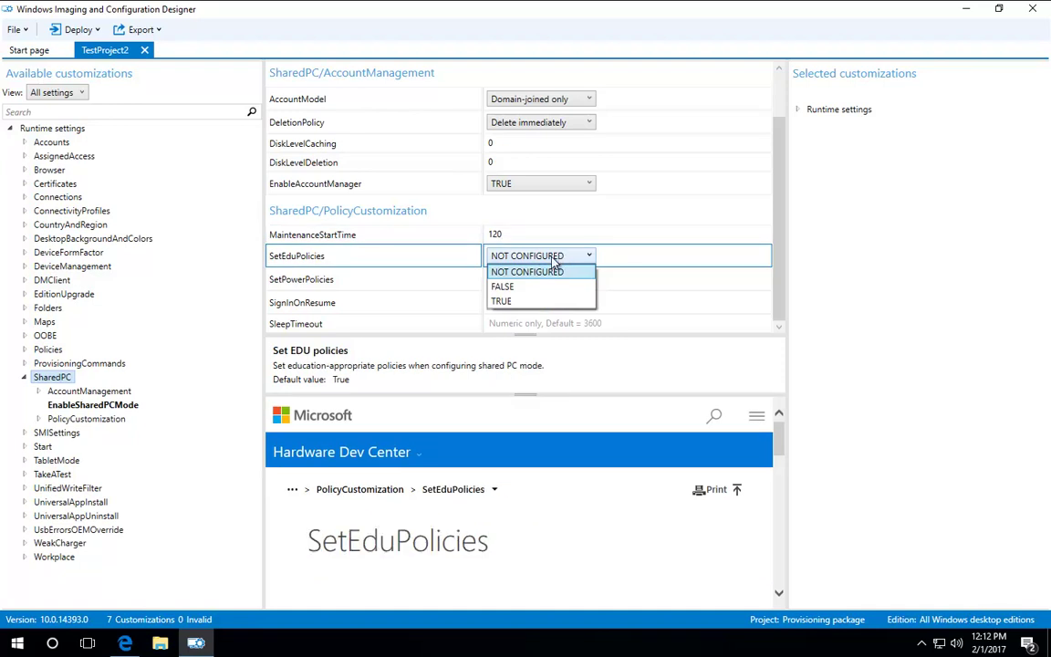
{"action": "left_click", "coordinate": [516, 286]}
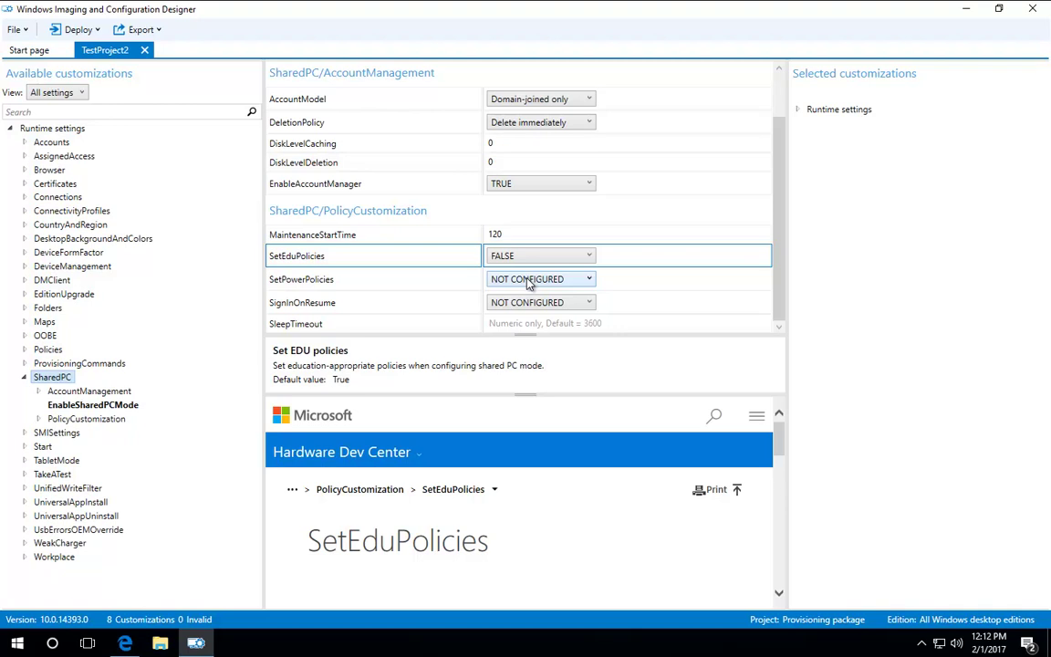
{"action": "left_click", "coordinate": [527, 284]}
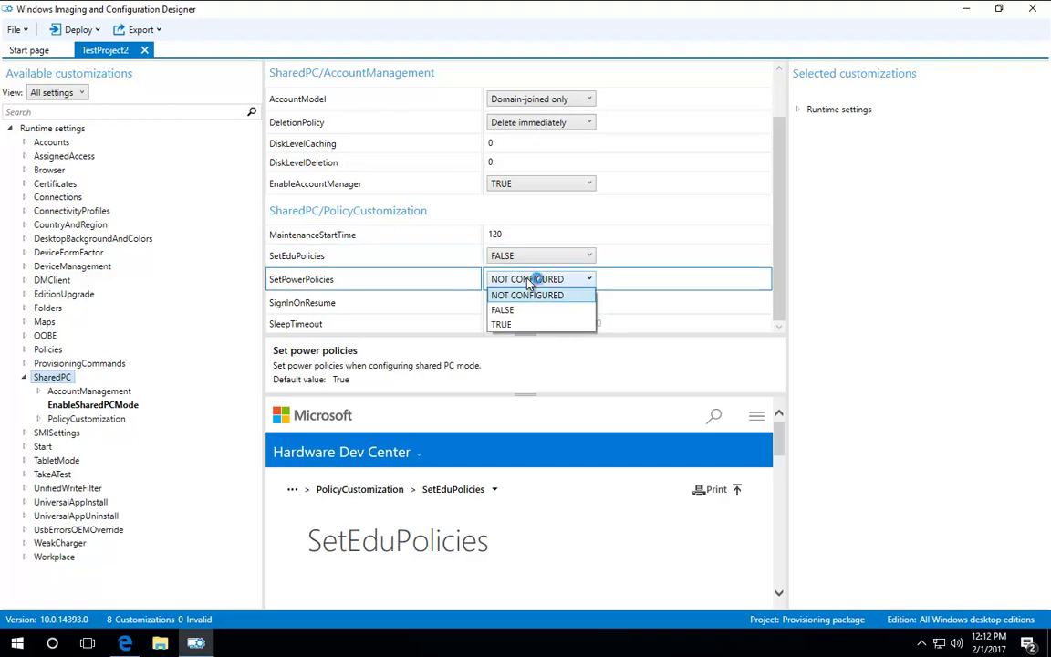
{"action": "left_click", "coordinate": [518, 324]}
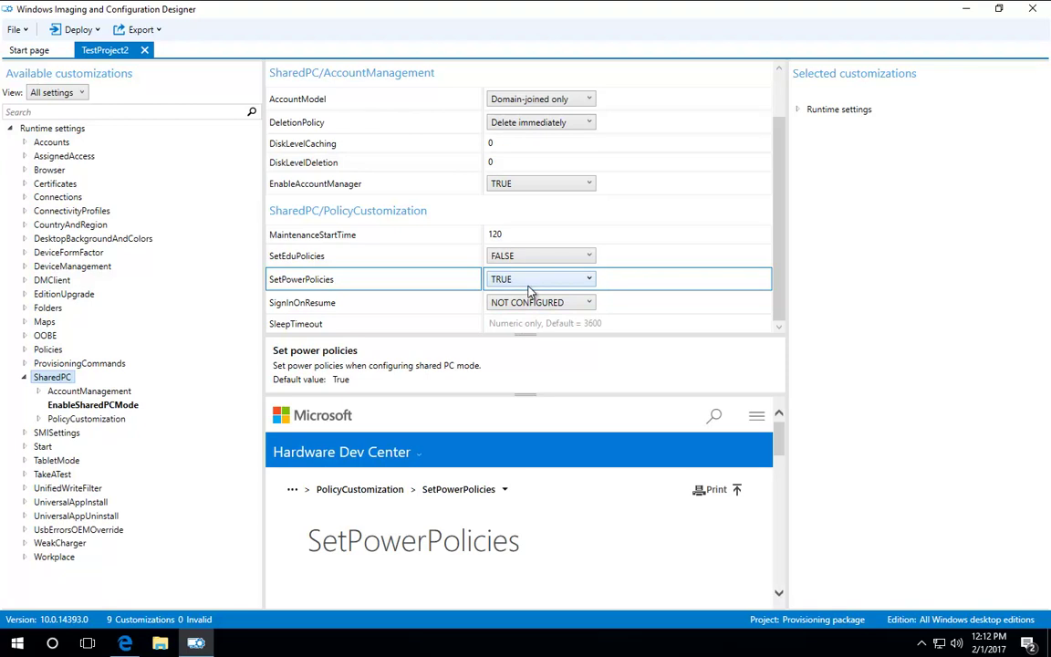
Step: Set SignInOnResume to TRUE and SleepTimeout to 36000
{"action": "left_click", "coordinate": [522, 304]}
{"action": "left_click", "coordinate": [501, 347]}
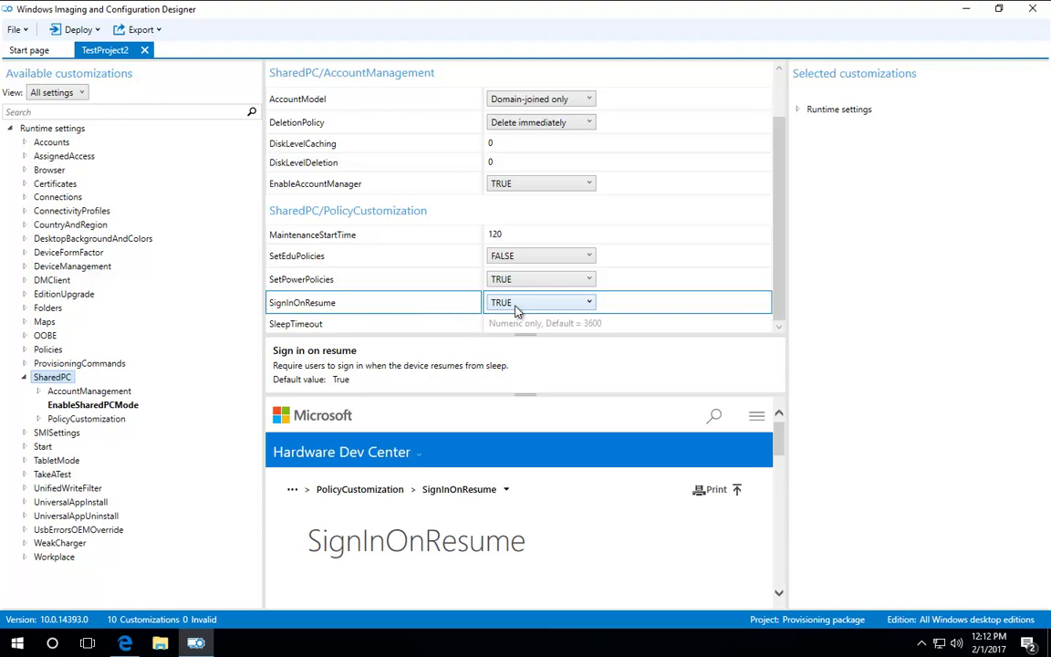
{"action": "left_click", "coordinate": [558, 325]}
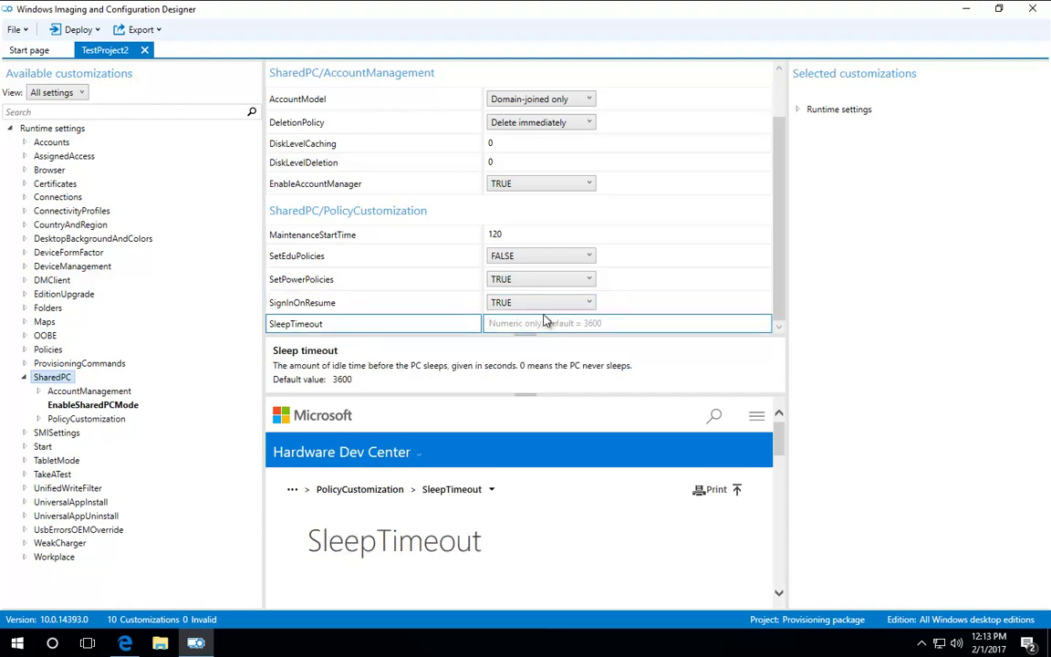
{"action": "type", "text": "36000"}
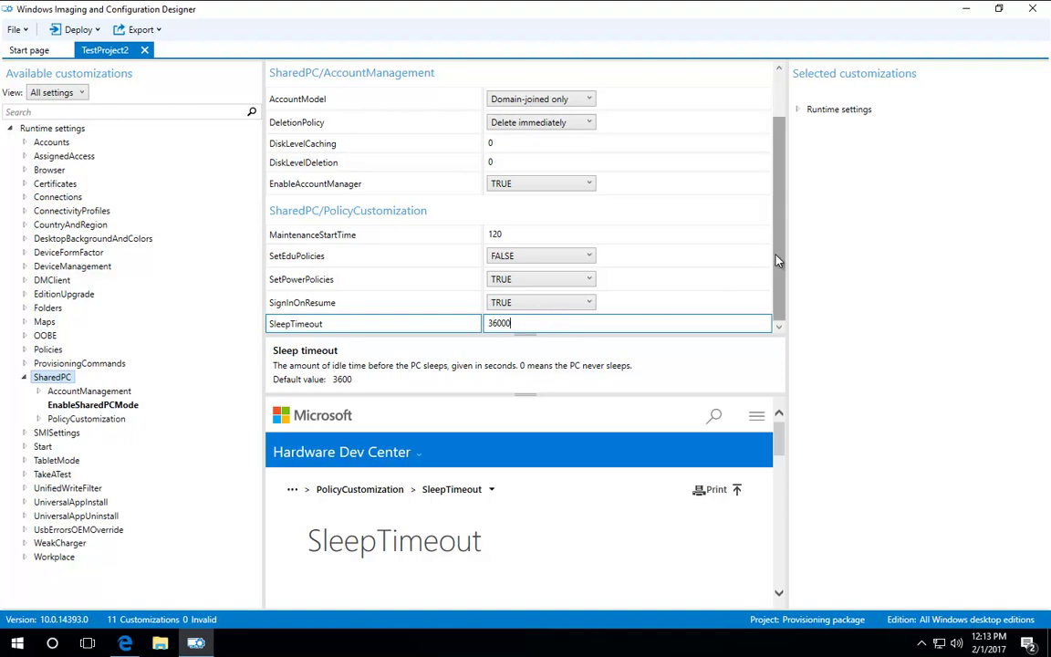
{"action": "left_click", "coordinate": [670, 287]}
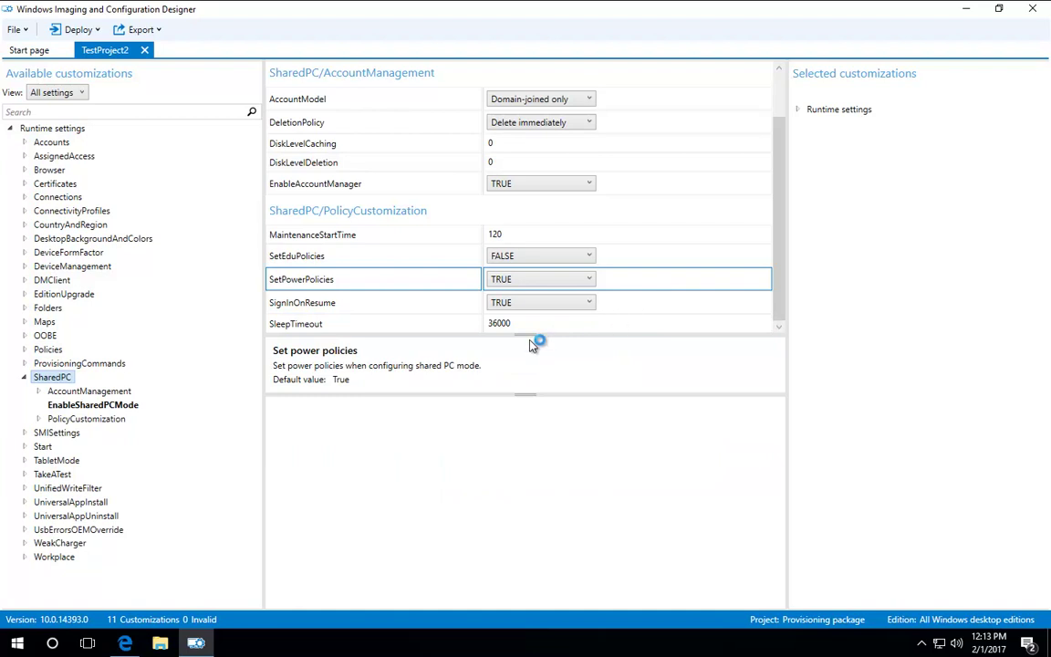
{"action": "left_click", "coordinate": [84, 391]}
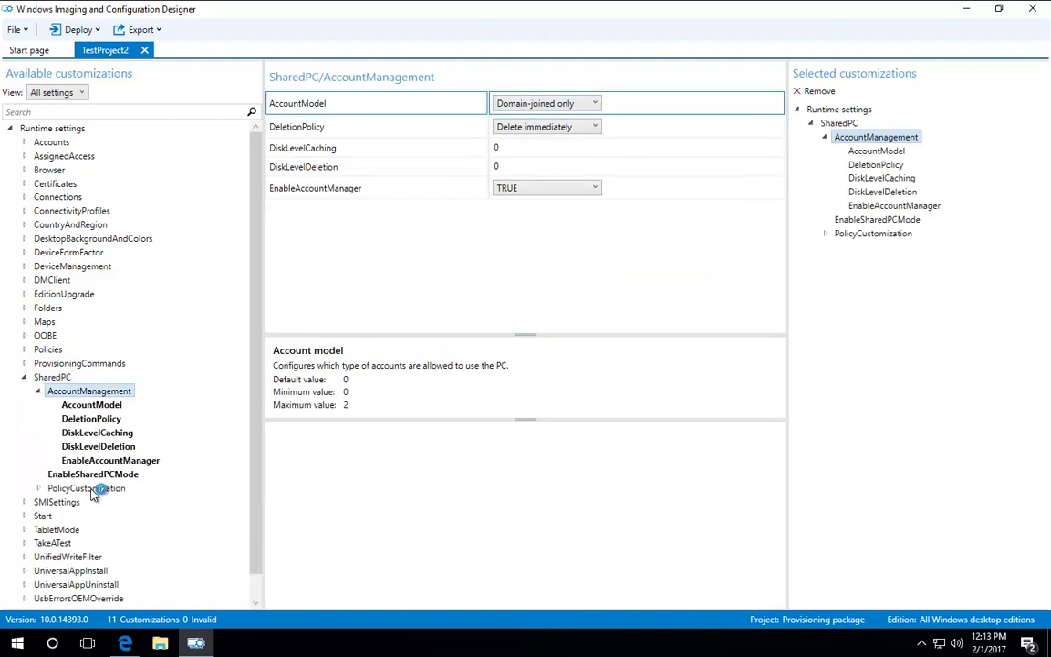
Step: Review the PolicyCustomization settings, then switch to the Edge presentation
{"action": "left_click", "coordinate": [91, 489]}
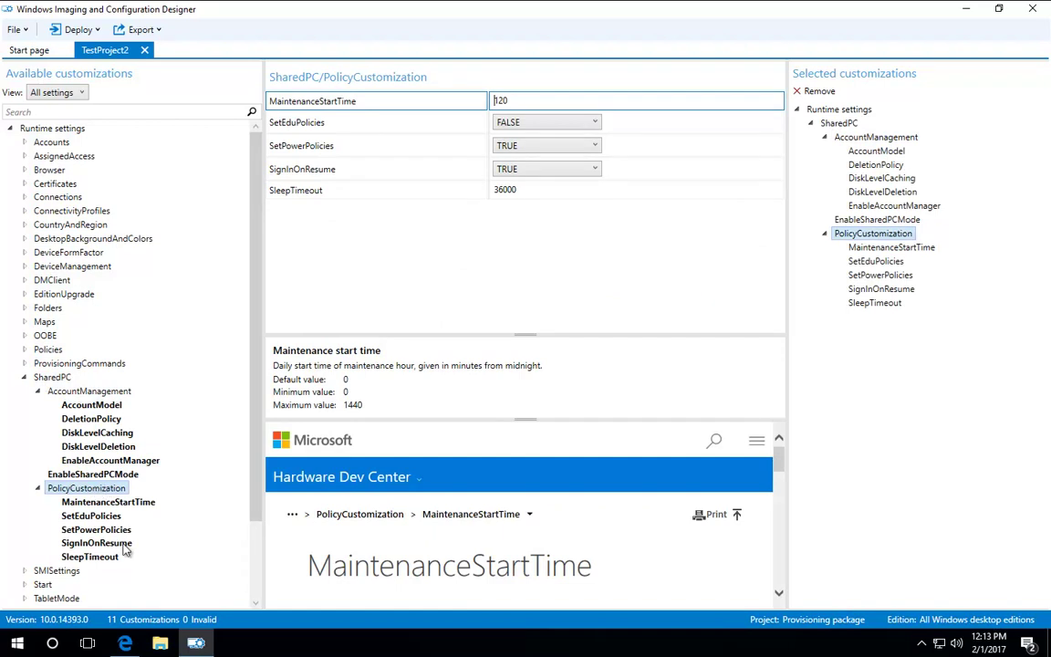
{"action": "left_click", "coordinate": [126, 644]}
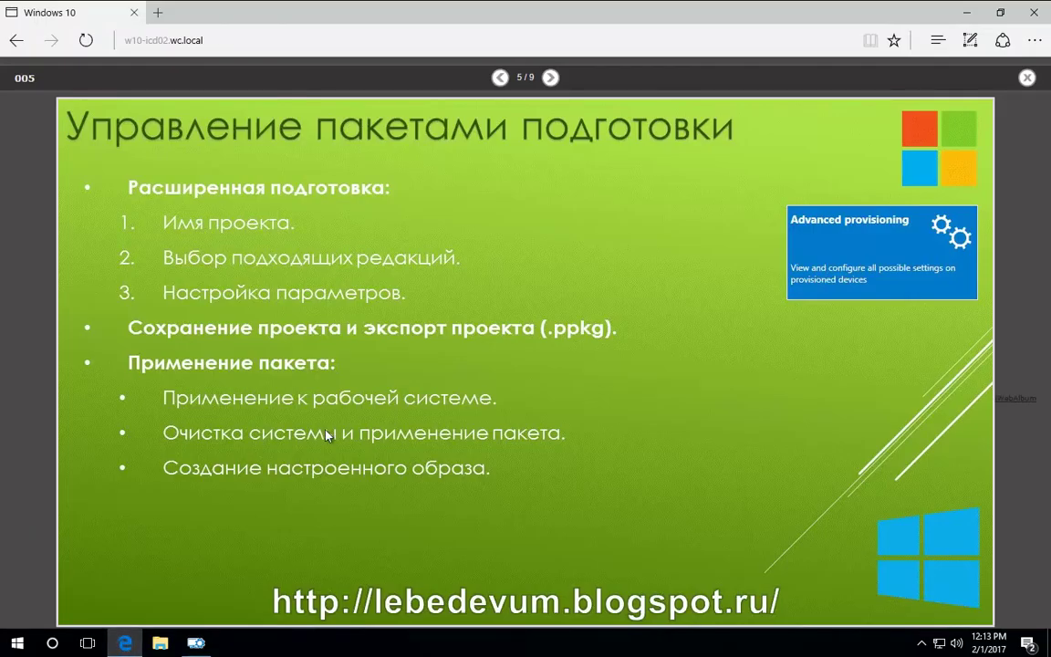
Step: Advance the Edge presentation to slide 6 on software installation, then return to the designer
{"action": "left_click", "coordinate": [549, 79]}
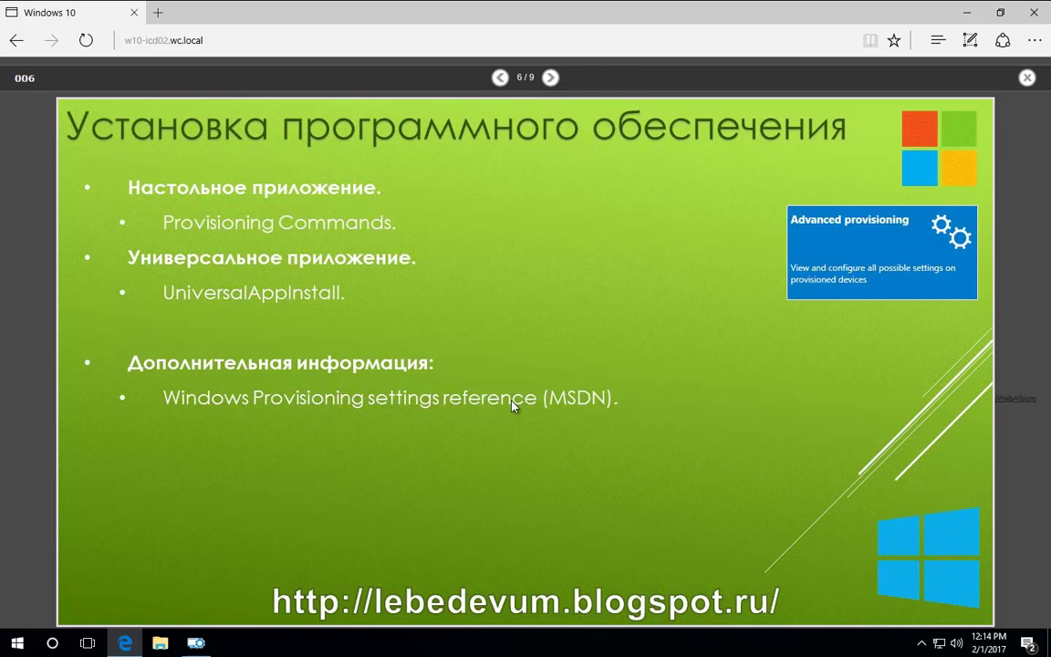
{"action": "left_click", "coordinate": [197, 644]}
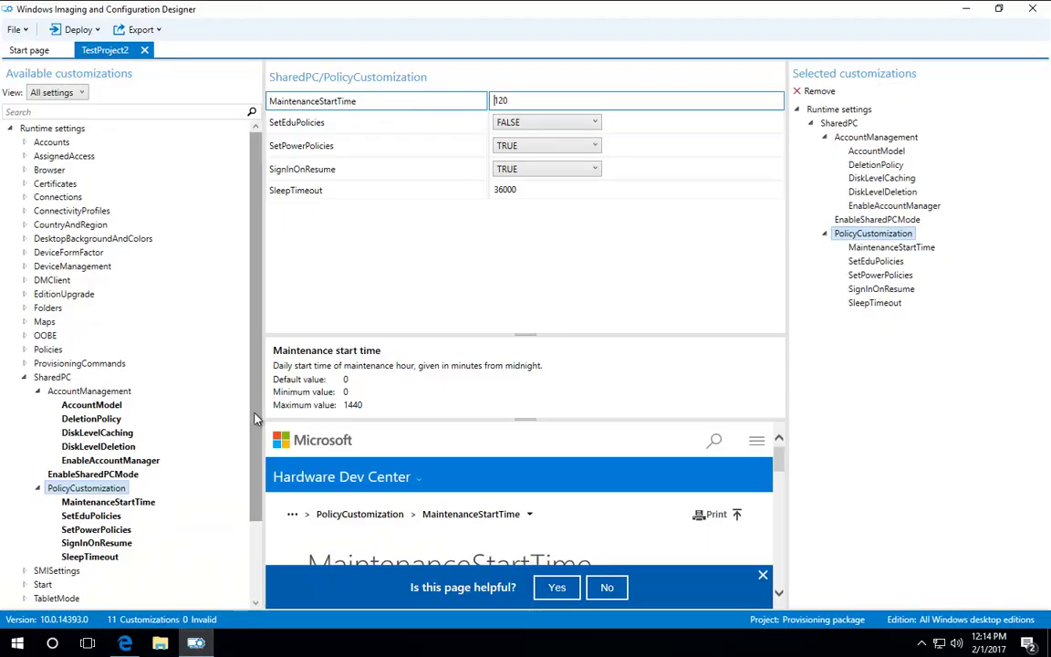
Step: Expand ProvisioningCommands > DeviceContext and select the CommandFiles setting
{"action": "scroll", "coordinate": [256, 531], "scroll_direction": "down", "scroll_amount": 2}
{"action": "double_click", "coordinate": [69, 546]}
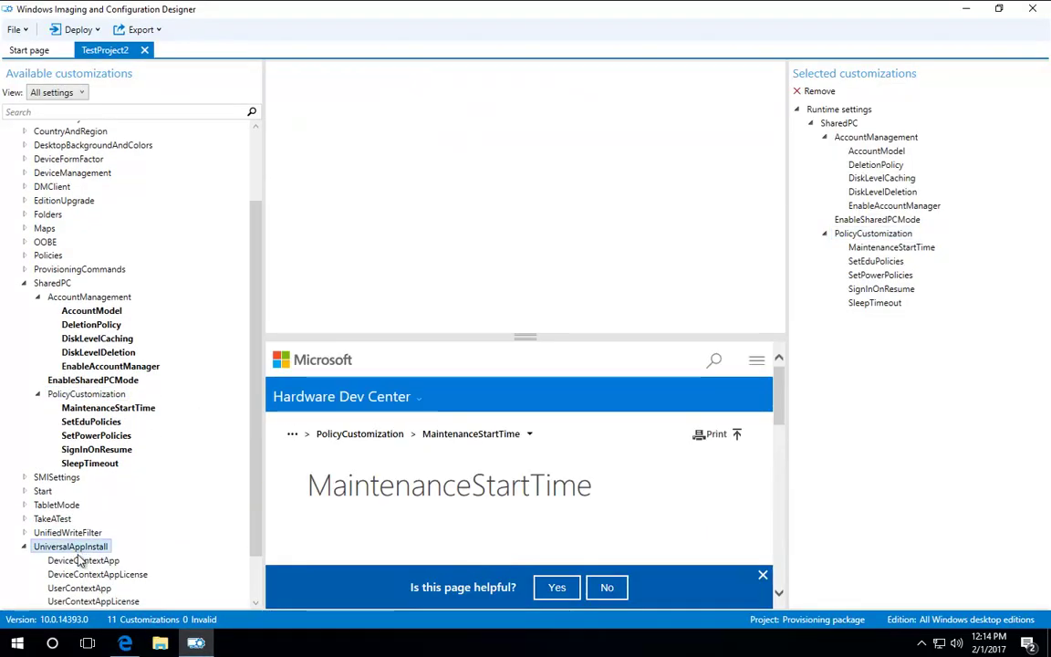
{"action": "scroll", "coordinate": [79, 570], "scroll_direction": "down", "scroll_amount": 1}
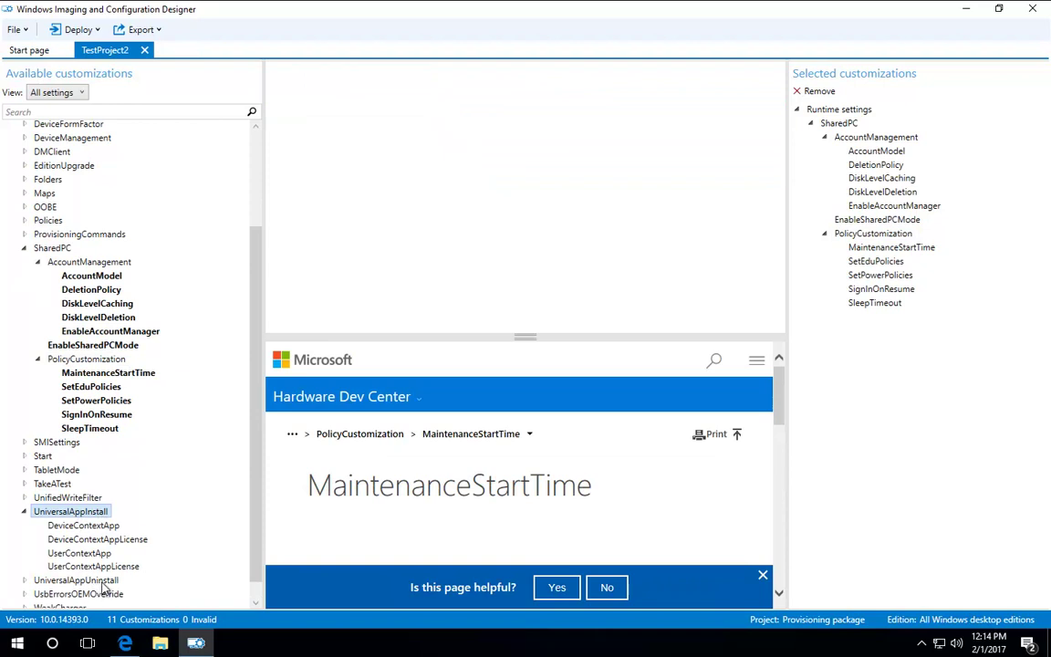
{"action": "scroll", "coordinate": [244, 446], "scroll_direction": "down", "scroll_amount": 1}
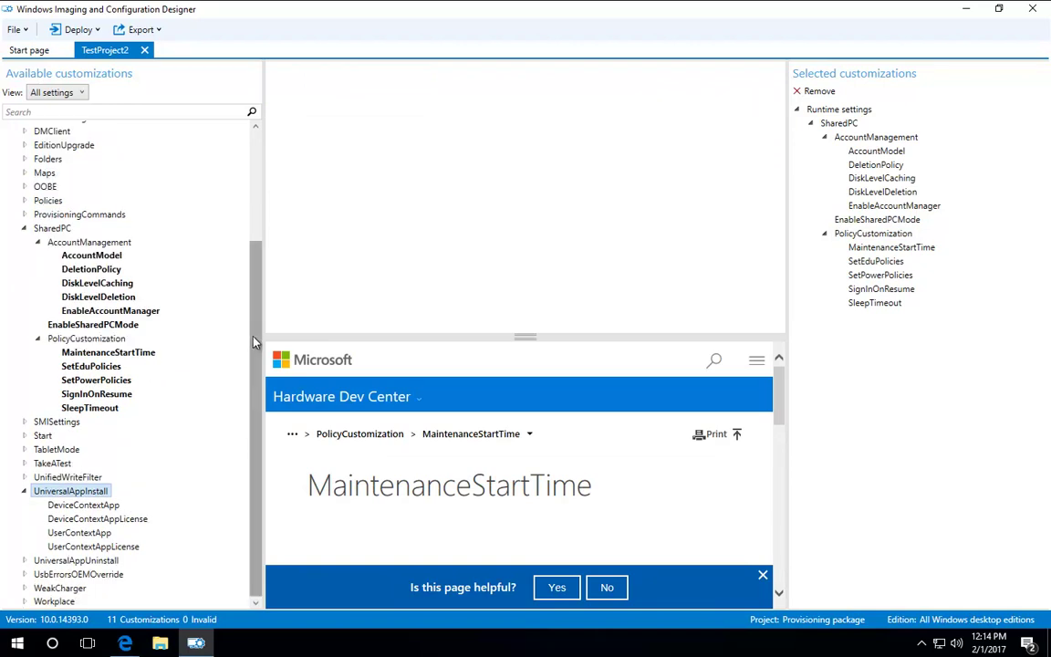
{"action": "left_click", "coordinate": [83, 214]}
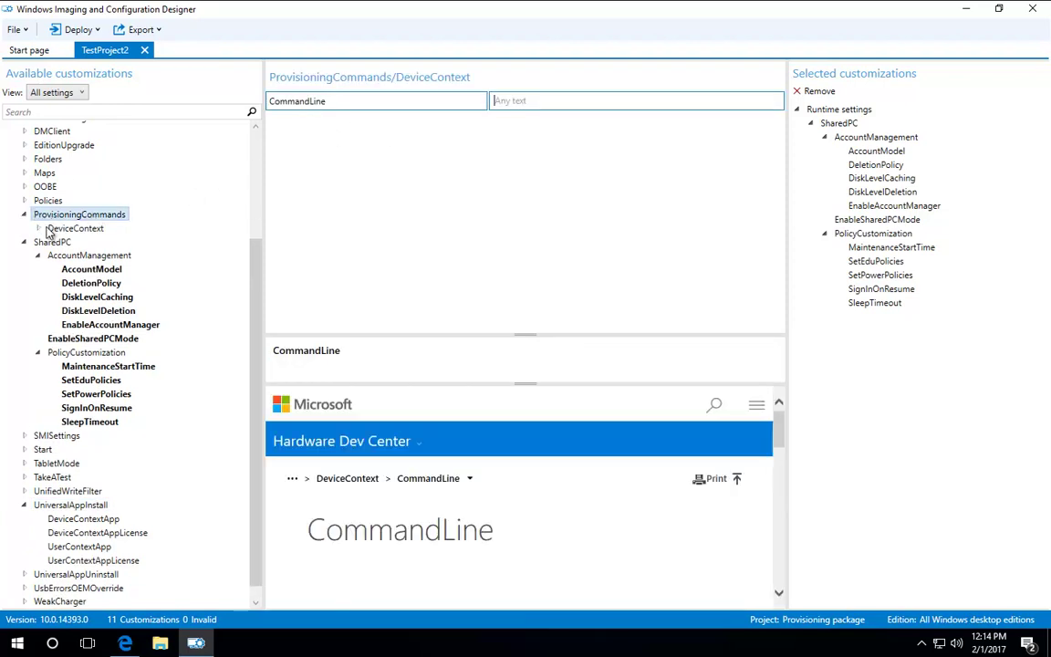
{"action": "double_click", "coordinate": [49, 229]}
{"action": "left_click", "coordinate": [90, 242]}
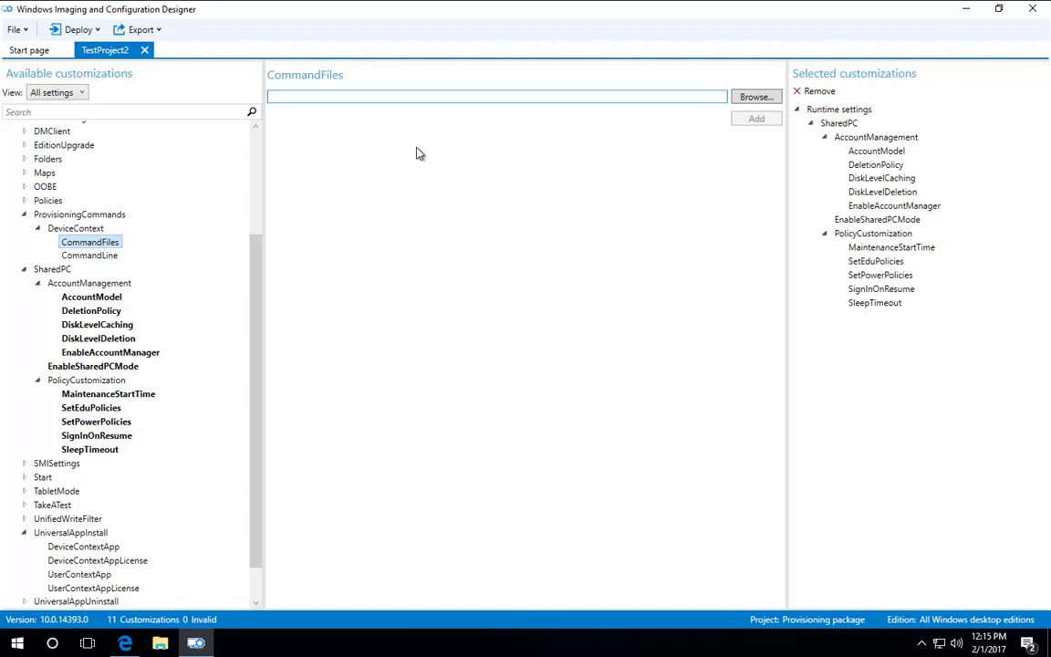
{"action": "left_click", "coordinate": [108, 255]}
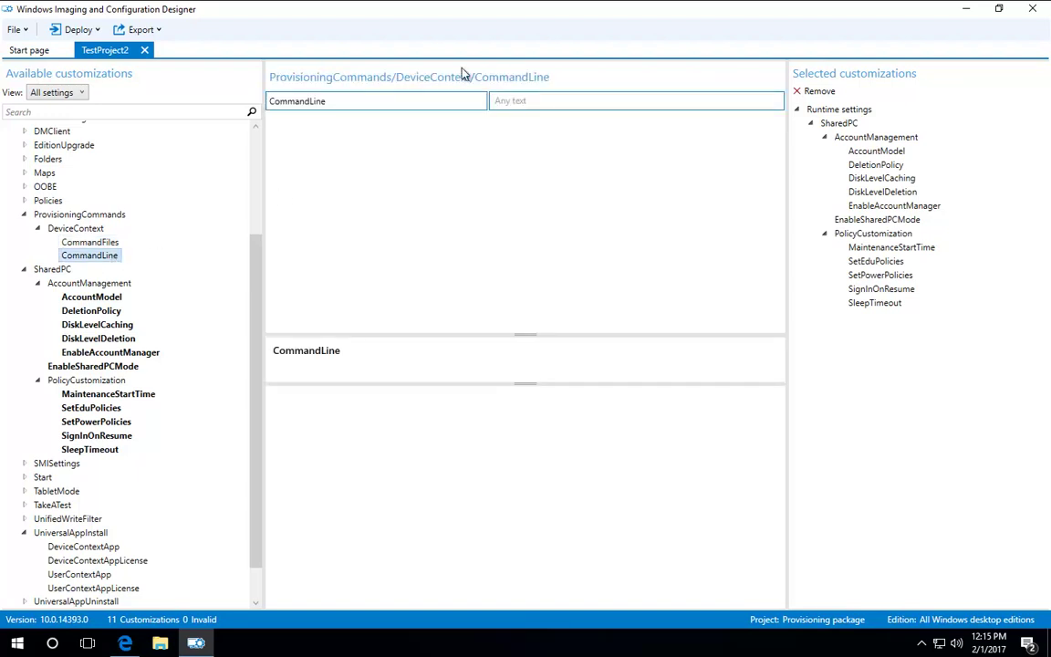
{"action": "left_click", "coordinate": [89, 240]}
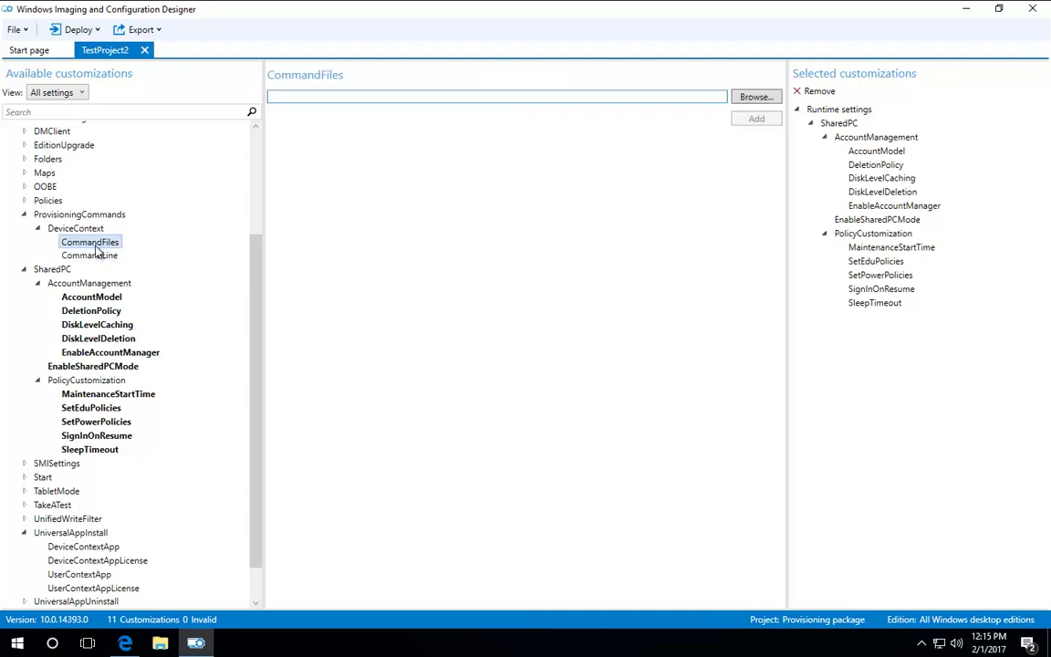
Step: Confirm in File Explorer that the XmlNotepad installer is in C:\DISTR, then close Explorer
{"action": "left_click", "coordinate": [160, 642]}
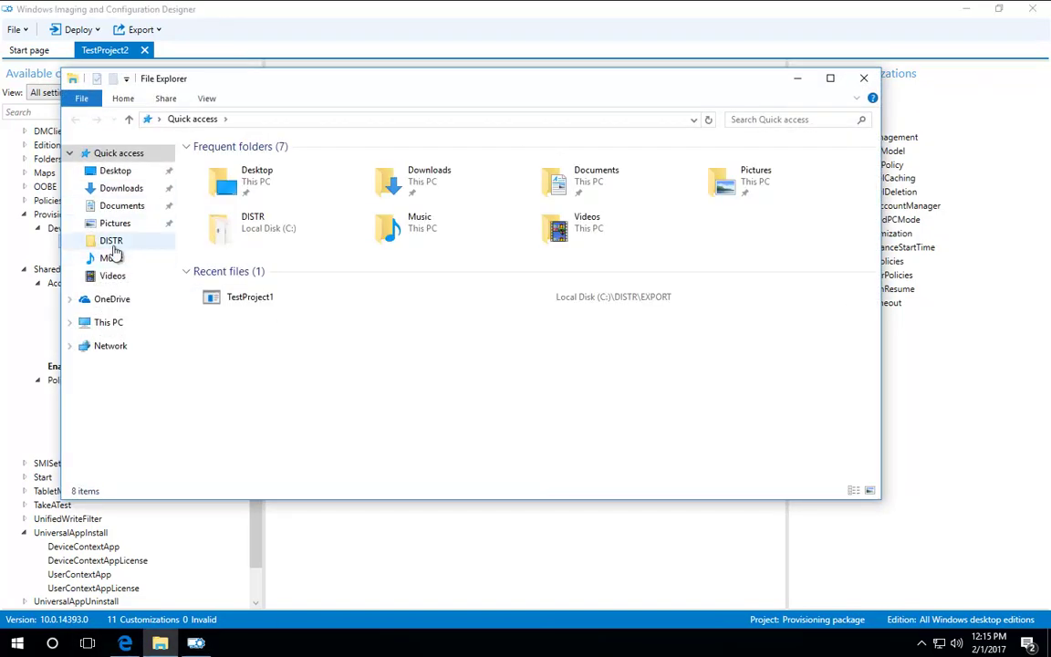
{"action": "left_click", "coordinate": [135, 242]}
{"action": "left_click", "coordinate": [227, 241]}
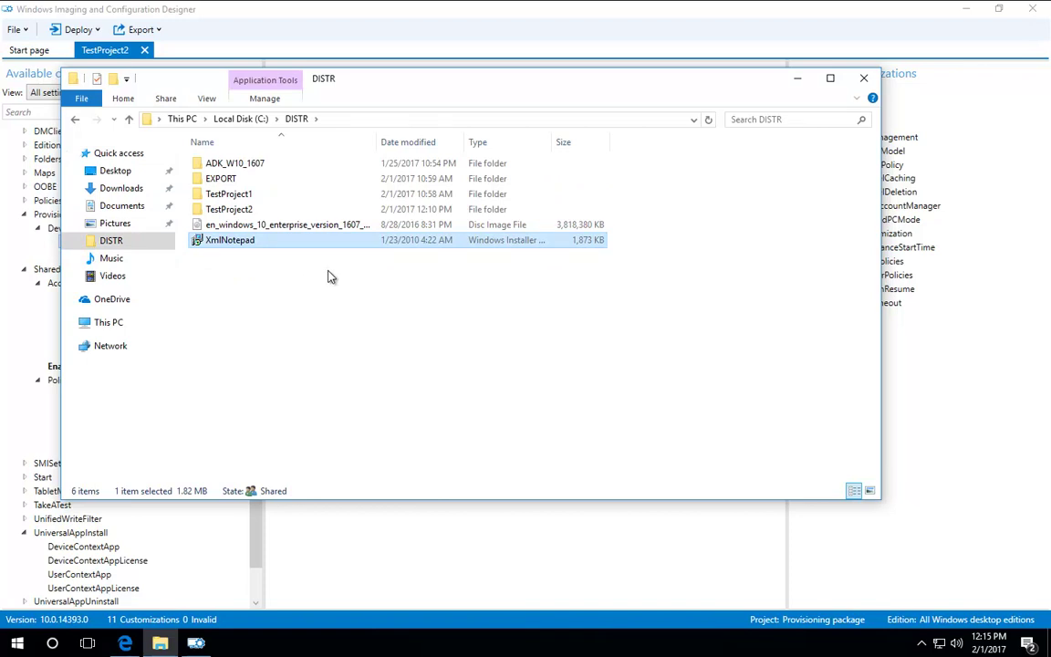
{"action": "left_click", "coordinate": [864, 77]}
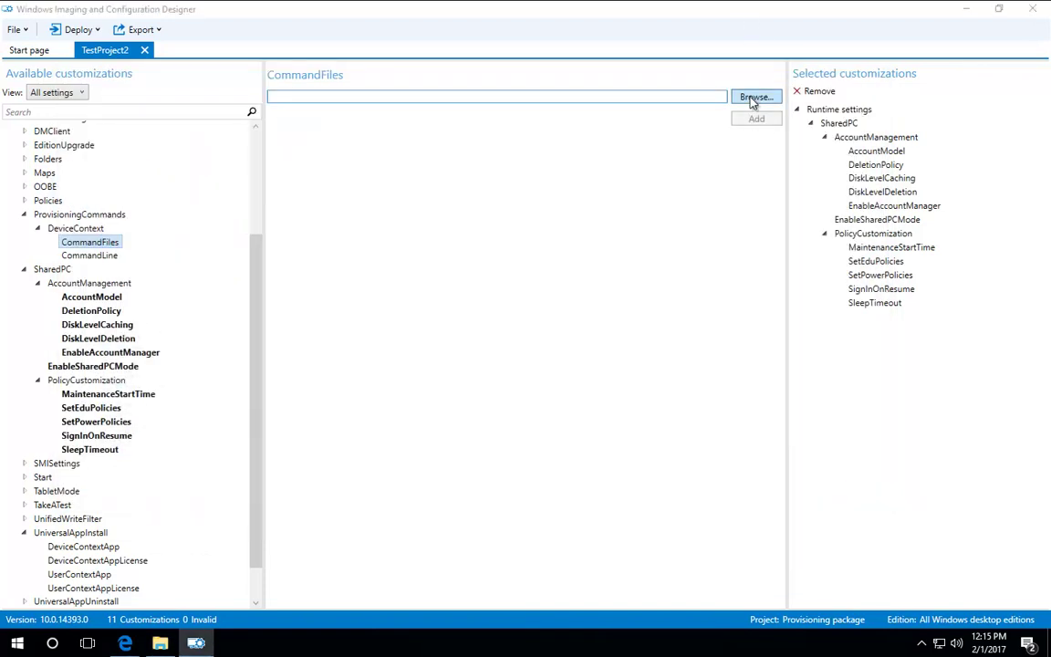
Step: Add C:\DISTR\XmlNotepad.msi as a command file
{"action": "left_click", "coordinate": [753, 97]}
{"action": "left_click", "coordinate": [56, 198]}
{"action": "double_click", "coordinate": [169, 197]}
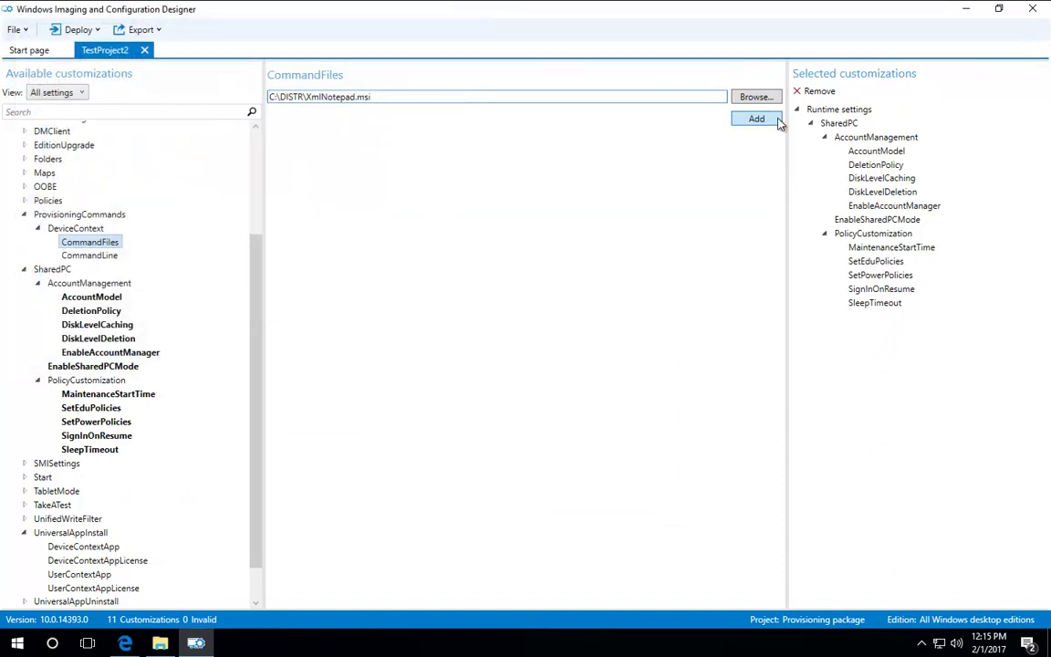
{"action": "left_click", "coordinate": [762, 119]}
Step: Copy the file name XmlNotepad.msi from the command file entry's path
{"action": "left_click", "coordinate": [99, 254]}
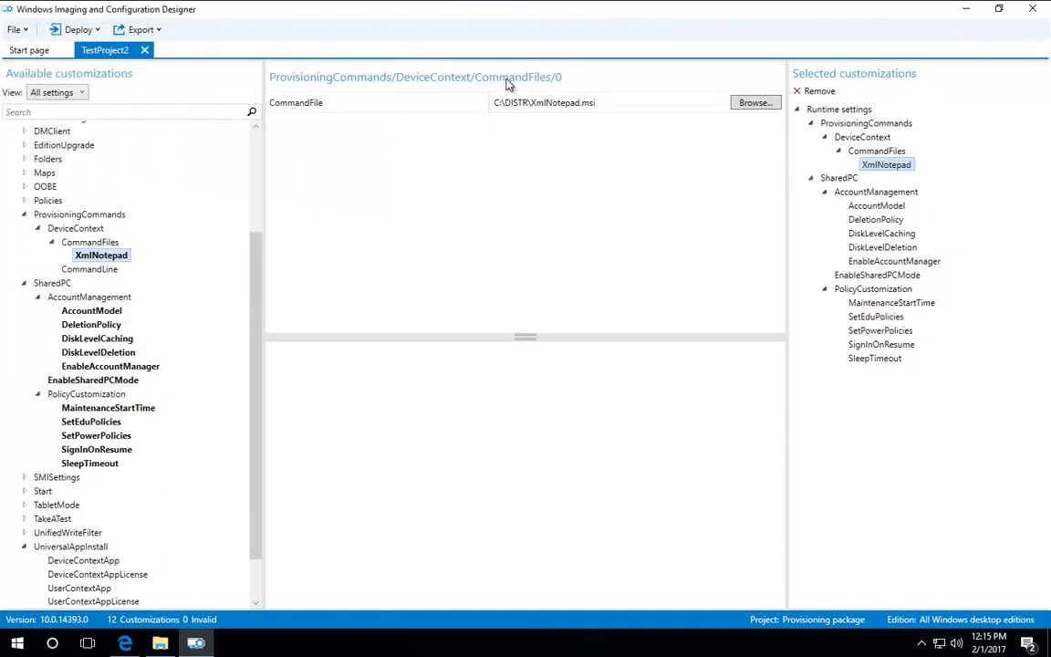
{"action": "left_click_drag", "start_coordinate": [597, 103], "coordinate": [530, 104]}
{"action": "right_click", "coordinate": [545, 107]}
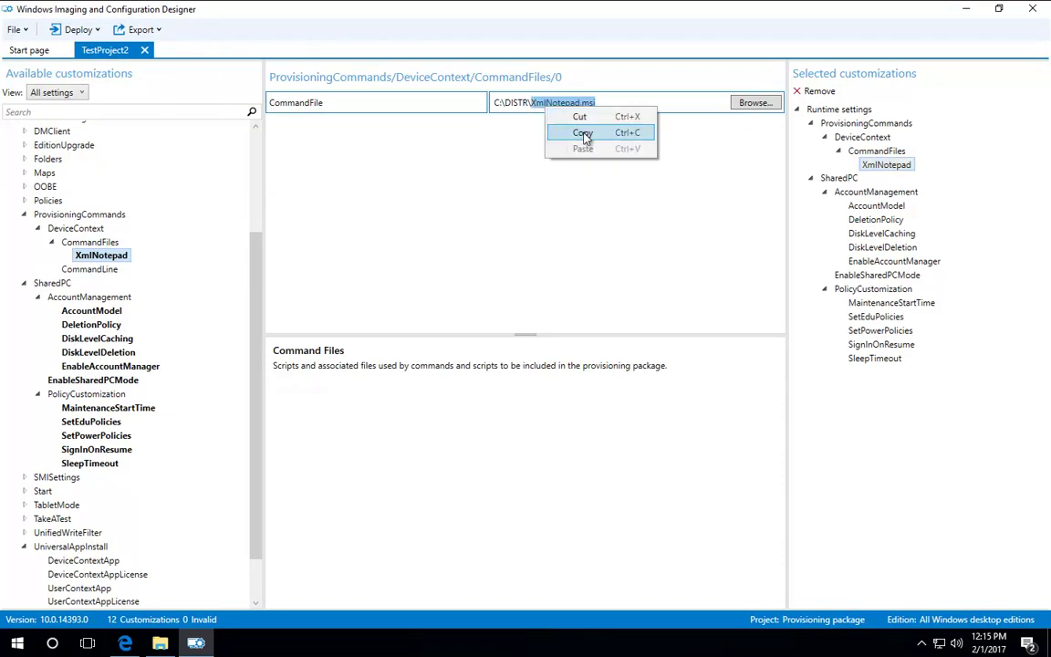
{"action": "left_click", "coordinate": [585, 134]}
{"action": "left_click", "coordinate": [108, 269]}
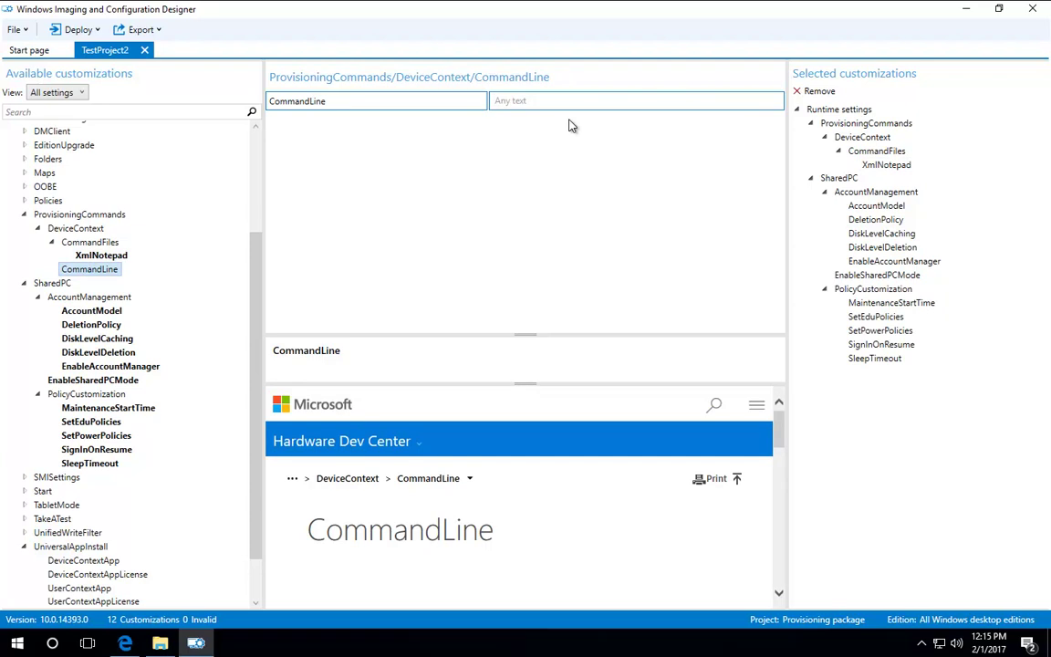
Step: Set CommandLine to msiexec.exe /i "XmlNotepad.msi" /quiet
{"action": "type", "text": "msi"}
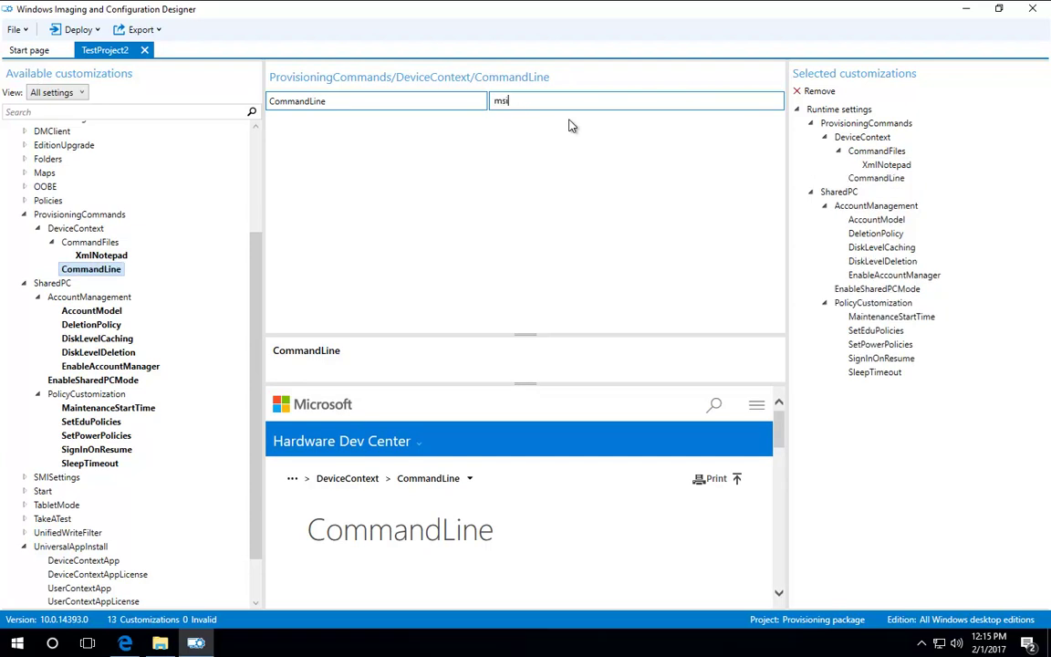
{"action": "type", "text": "exec.exe /i \"XmlNotepad.msi\""}
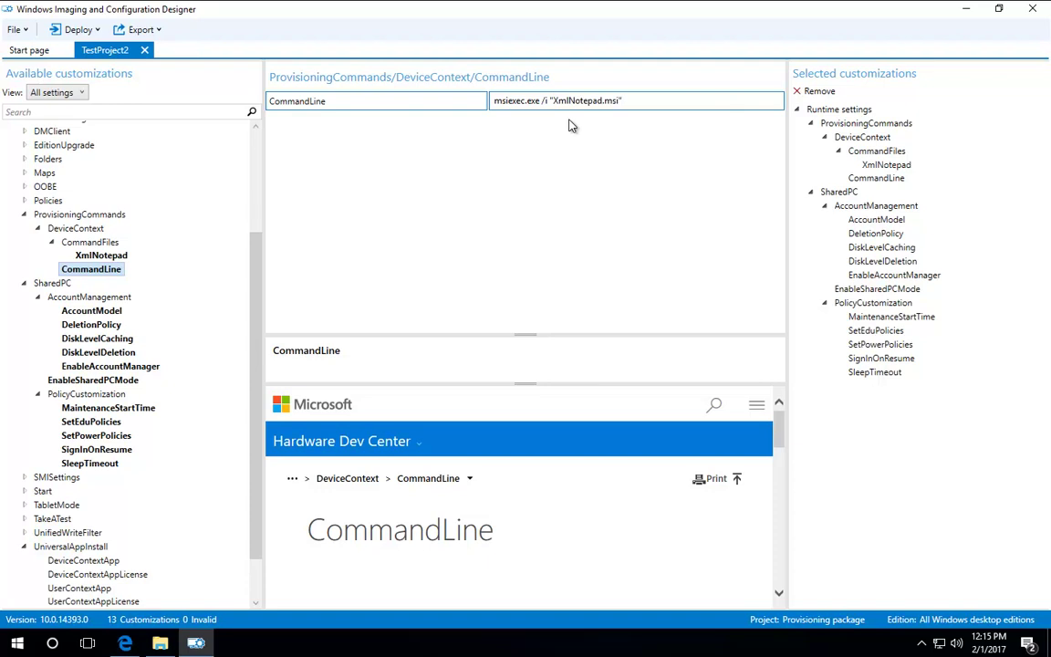
{"action": "type", "text": " /quiet"}
{"action": "left_click", "coordinate": [95, 257]}
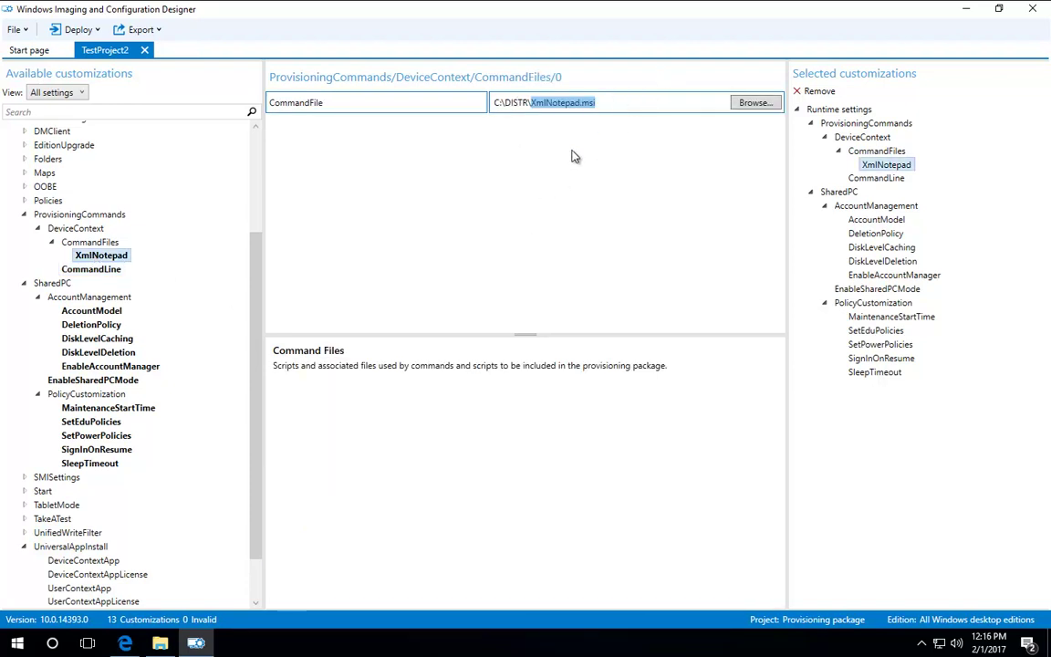
Step: Save the TestProject2 project, dismiss the security notice, and choose Export > Provisioning package
{"action": "left_click", "coordinate": [17, 30]}
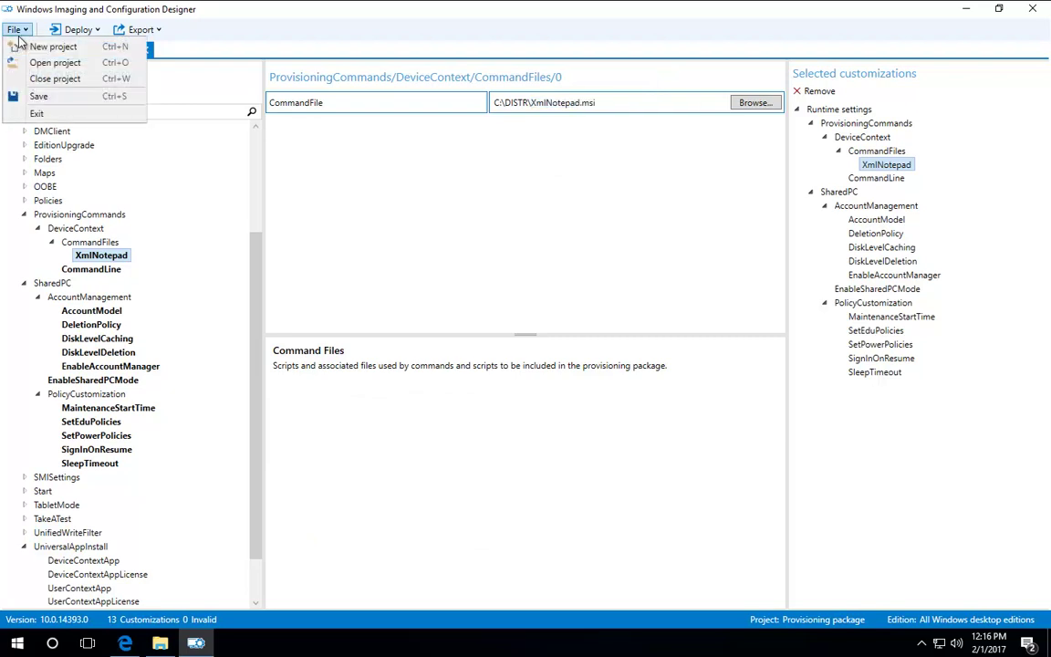
{"action": "left_click", "coordinate": [42, 95]}
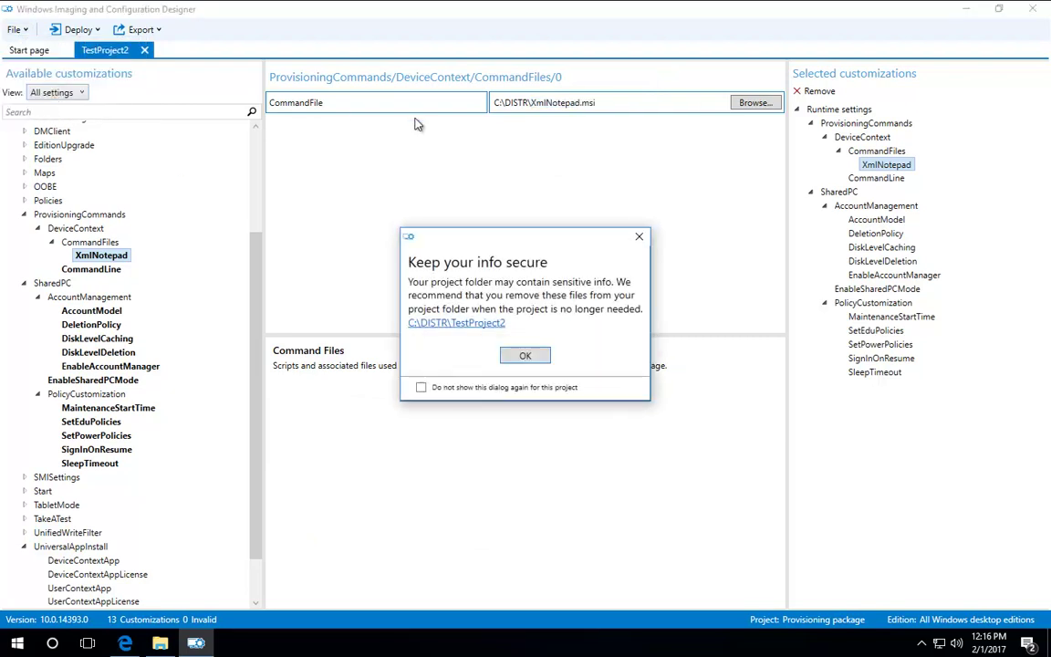
{"action": "left_click", "coordinate": [456, 323]}
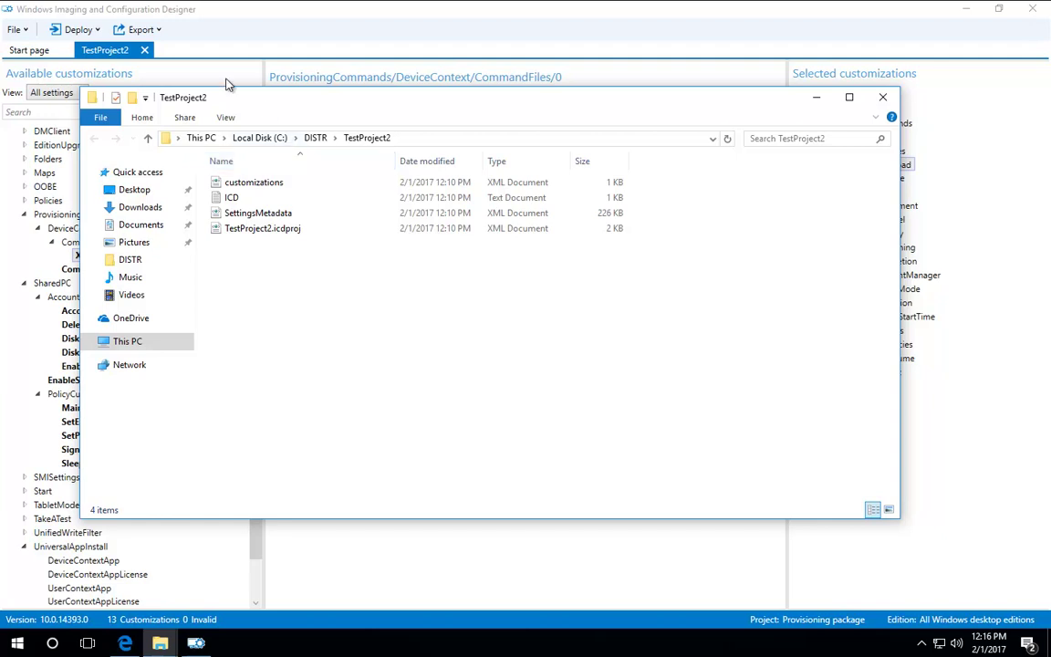
{"action": "left_click", "coordinate": [193, 64]}
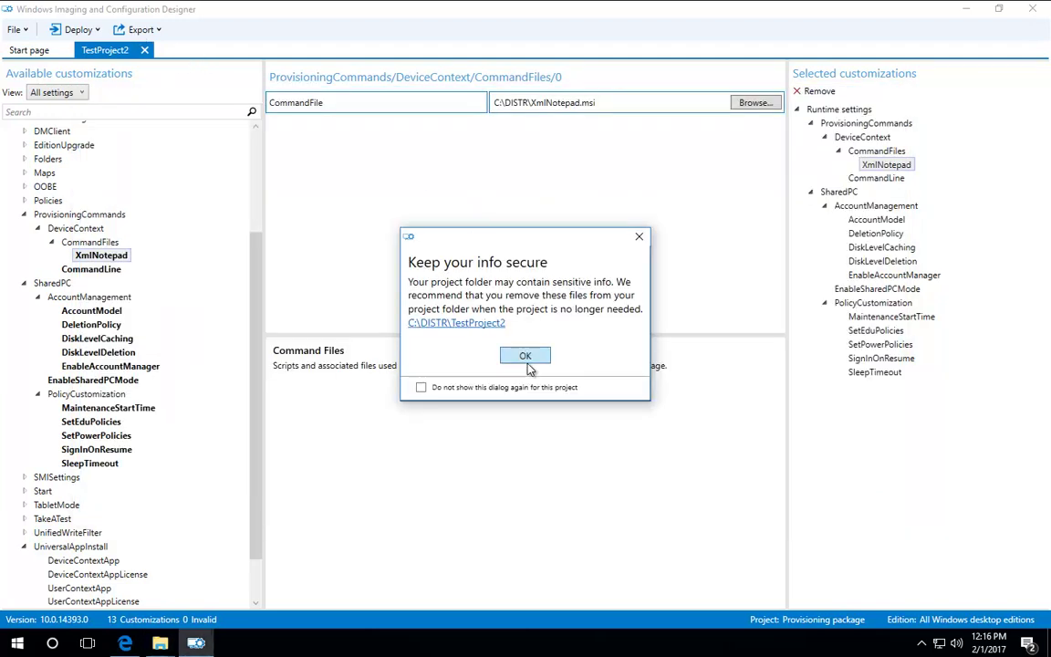
{"action": "left_click", "coordinate": [526, 357]}
{"action": "left_click", "coordinate": [143, 29]}
{"action": "left_click", "coordinate": [162, 45]}
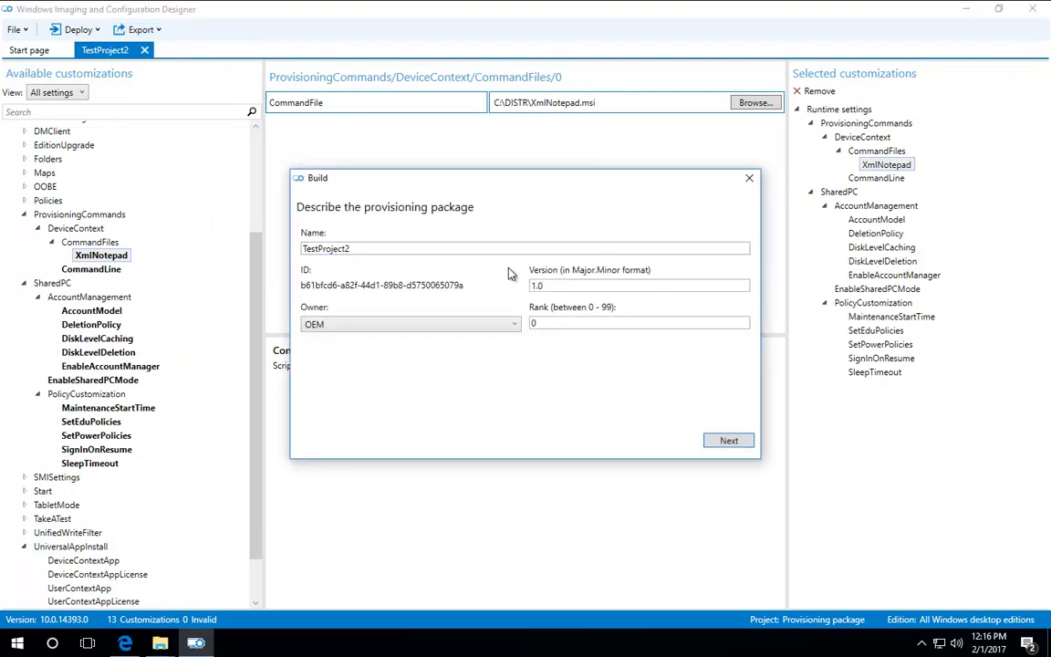
Step: Set the package owner to IT Admin
{"action": "left_click", "coordinate": [390, 326]}
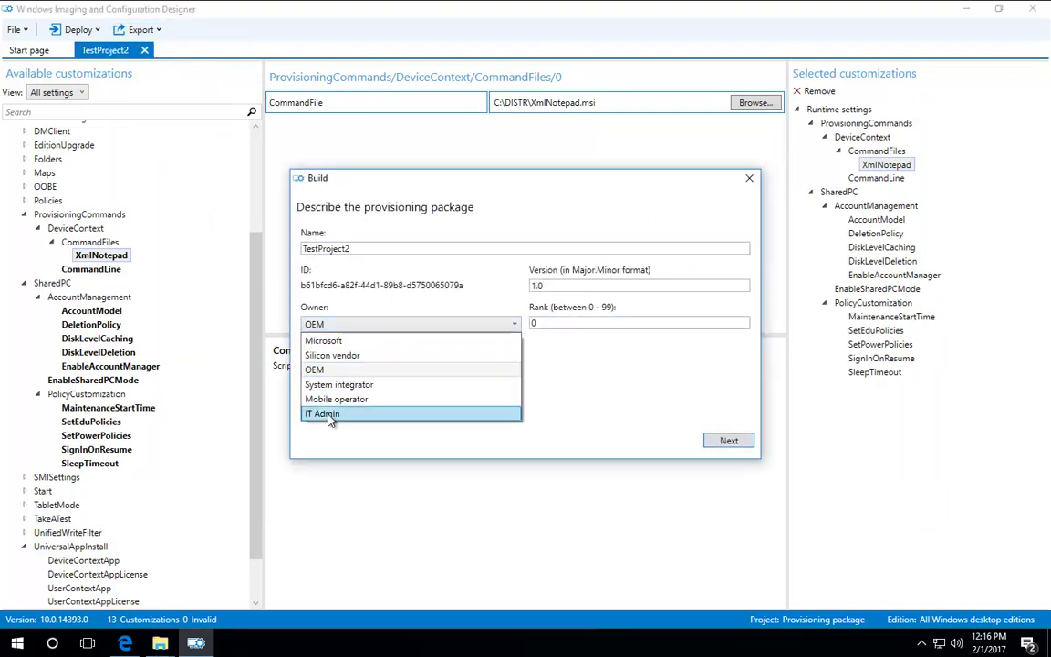
{"action": "left_click", "coordinate": [335, 415]}
{"action": "left_click", "coordinate": [728, 442]}
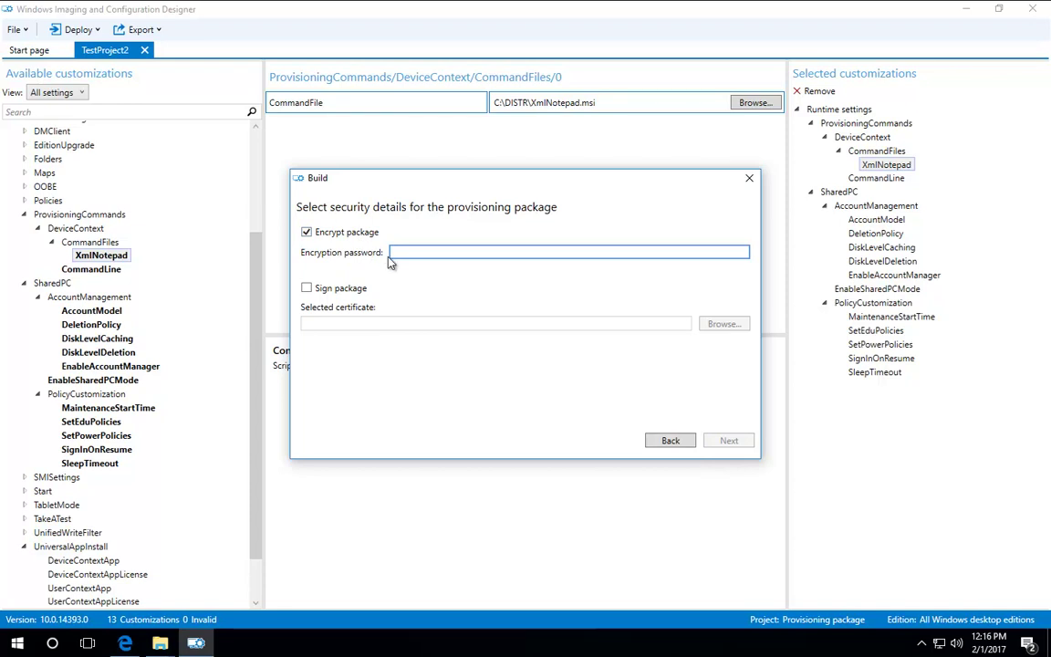
Step: Encrypt the package with a password
{"action": "type", "text": "123456"}
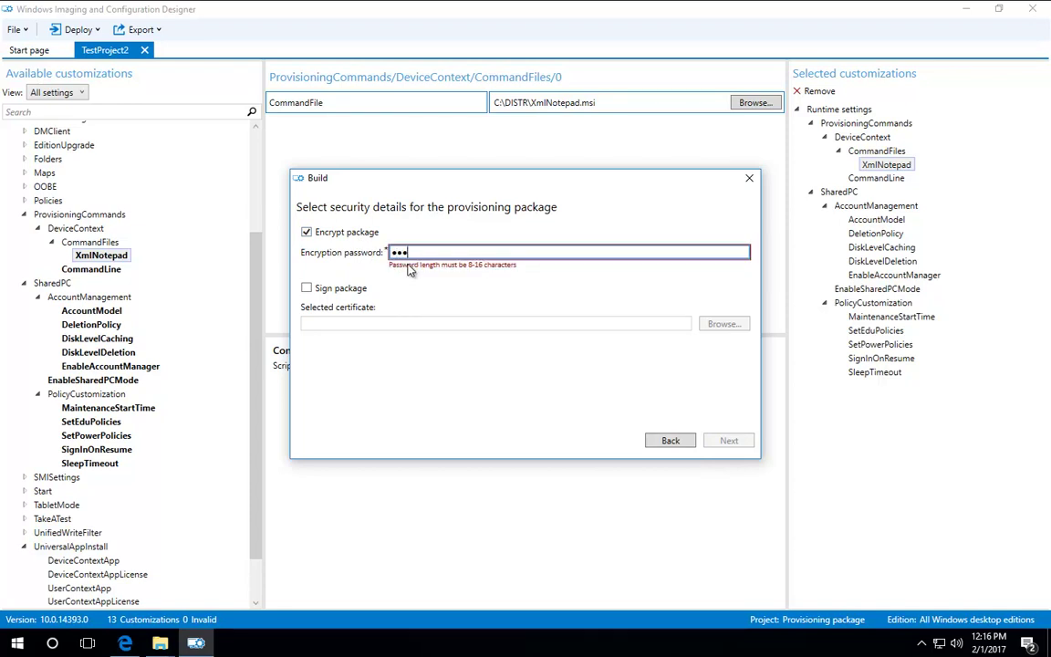
{"action": "type", "text": "7890"}
{"action": "key", "text": "ctrl+a"}
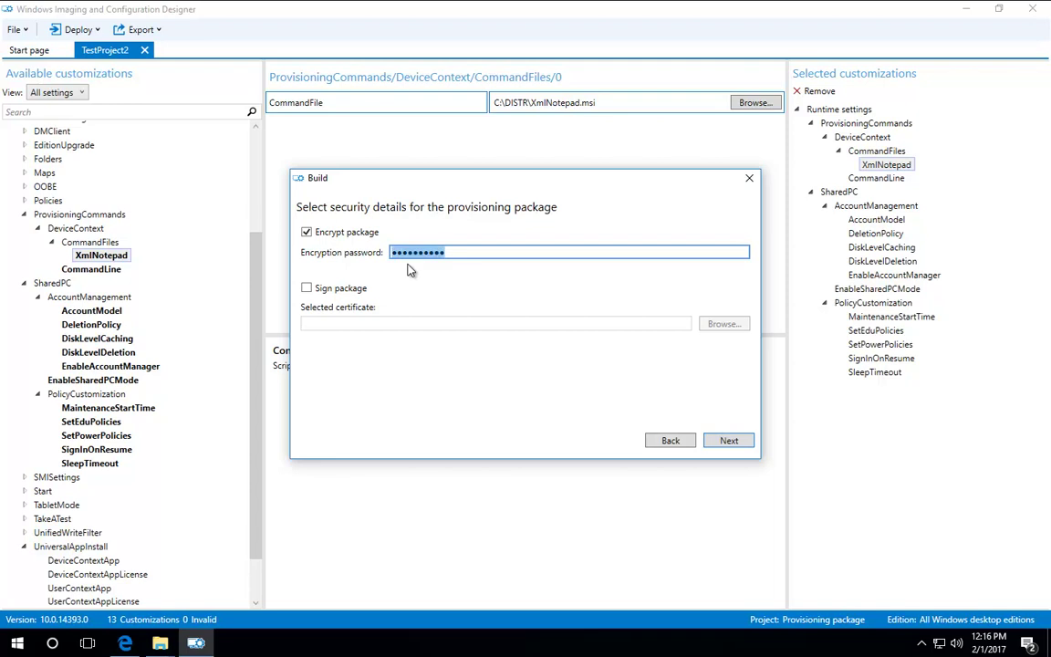
{"action": "key", "text": "BackSpace"}
{"action": "type", "text": "123456789"}
{"action": "left_click", "coordinate": [737, 442]}
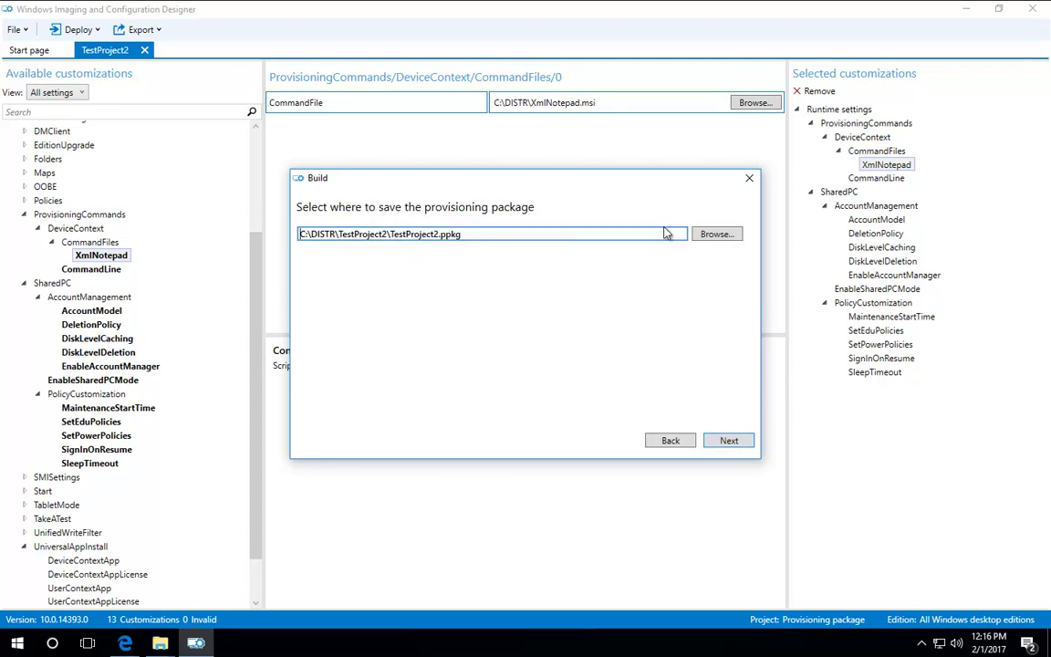
Step: Set the package save location to C:\DISTR\EXPORT\TestProject2
{"action": "left_click", "coordinate": [716, 234]}
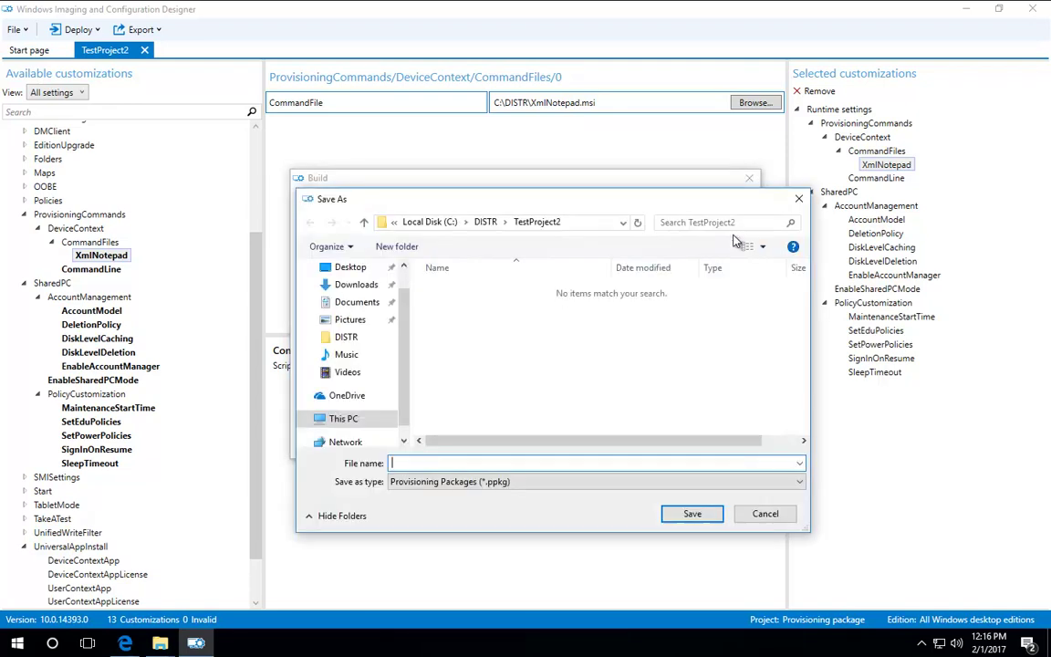
{"action": "left_click", "coordinate": [485, 222]}
{"action": "double_click", "coordinate": [453, 298]}
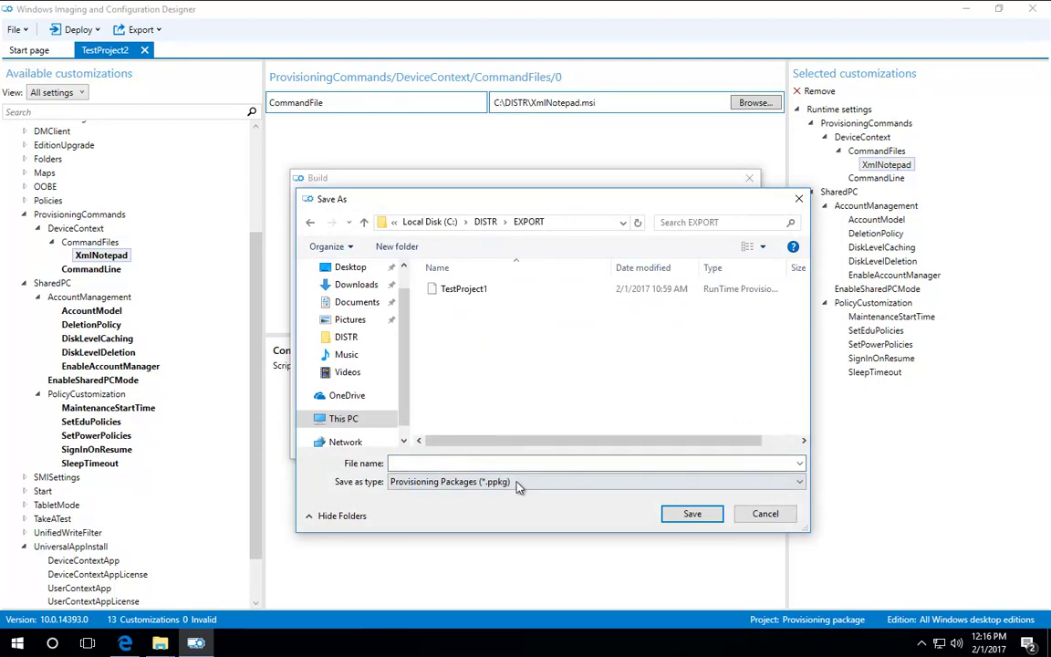
{"action": "type", "text": "Tes"}
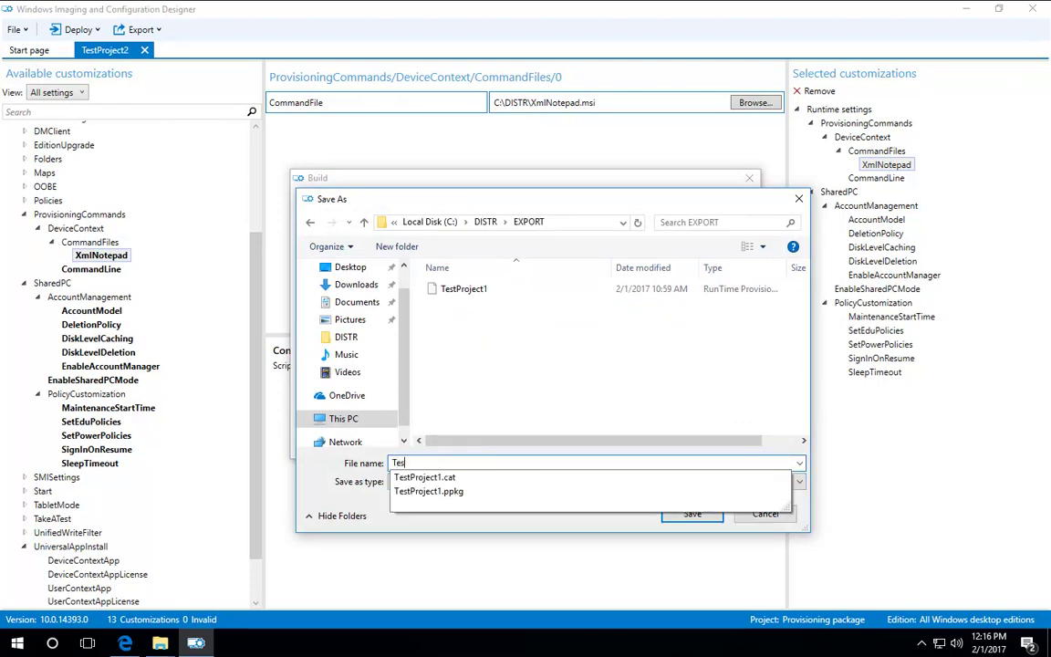
{"action": "type", "text": "tProject2"}
{"action": "left_click", "coordinate": [695, 514]}
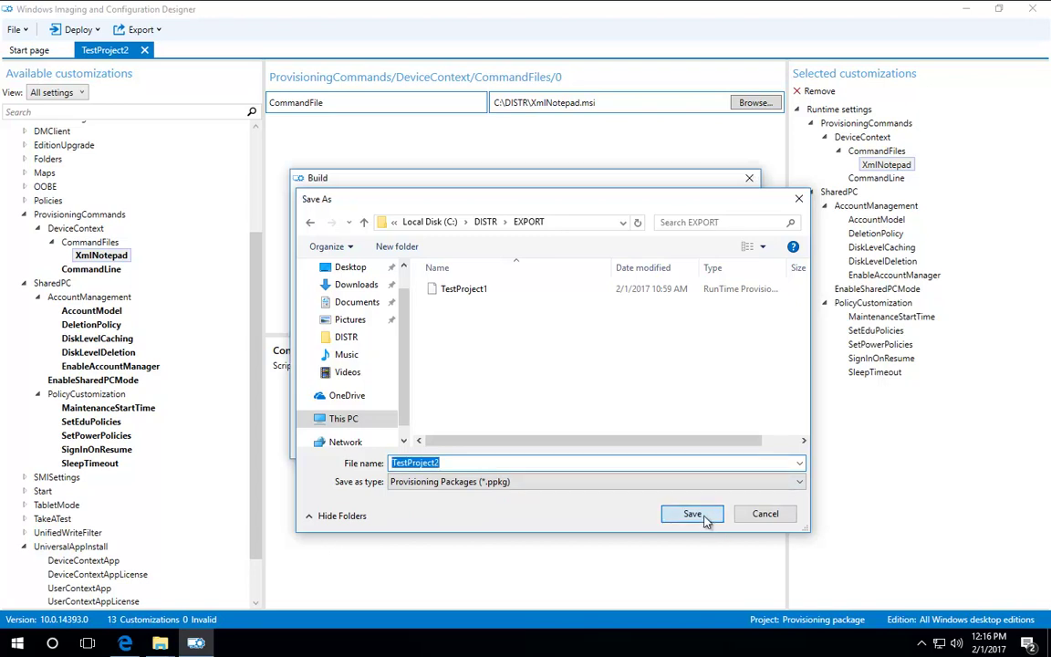
Step: Build the package and view the EXPORT output folder
{"action": "left_click", "coordinate": [730, 443]}
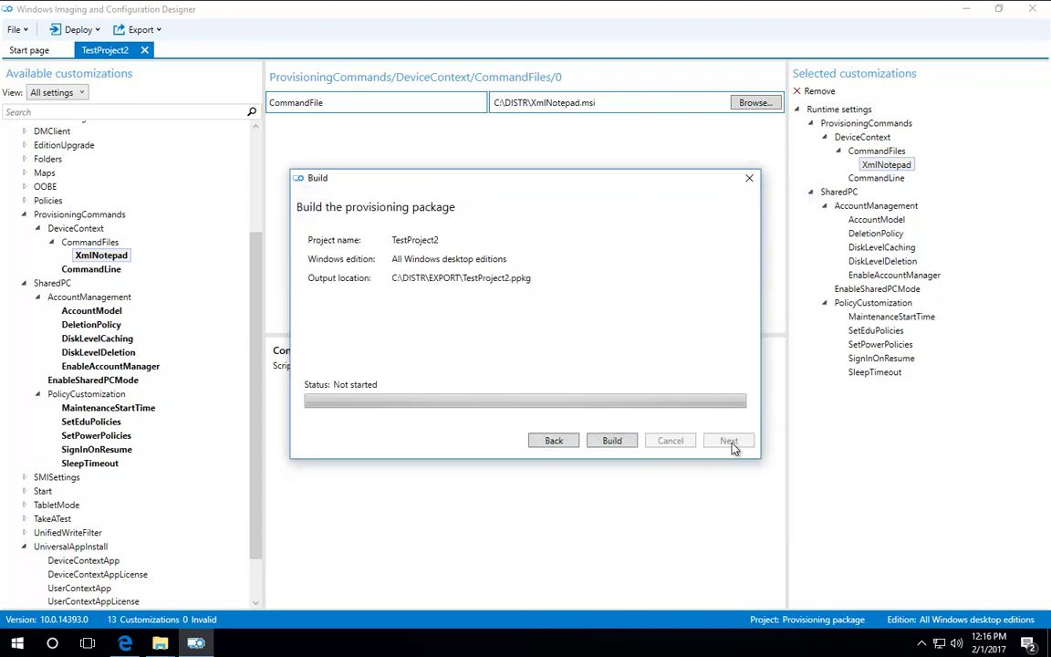
{"action": "left_click", "coordinate": [606, 443]}
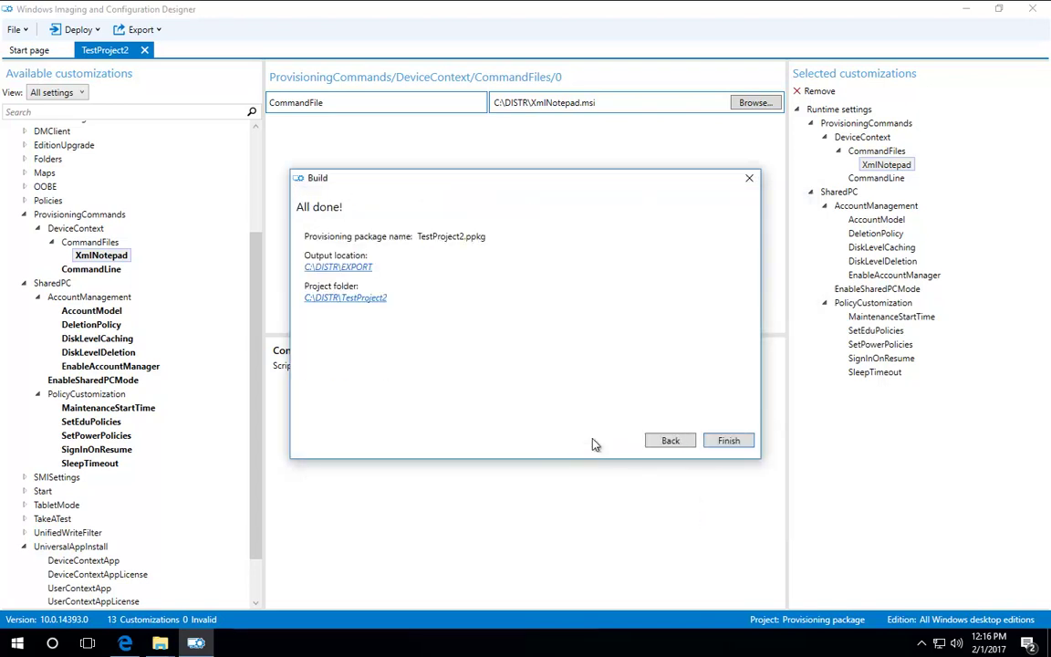
{"action": "left_click", "coordinate": [352, 269]}
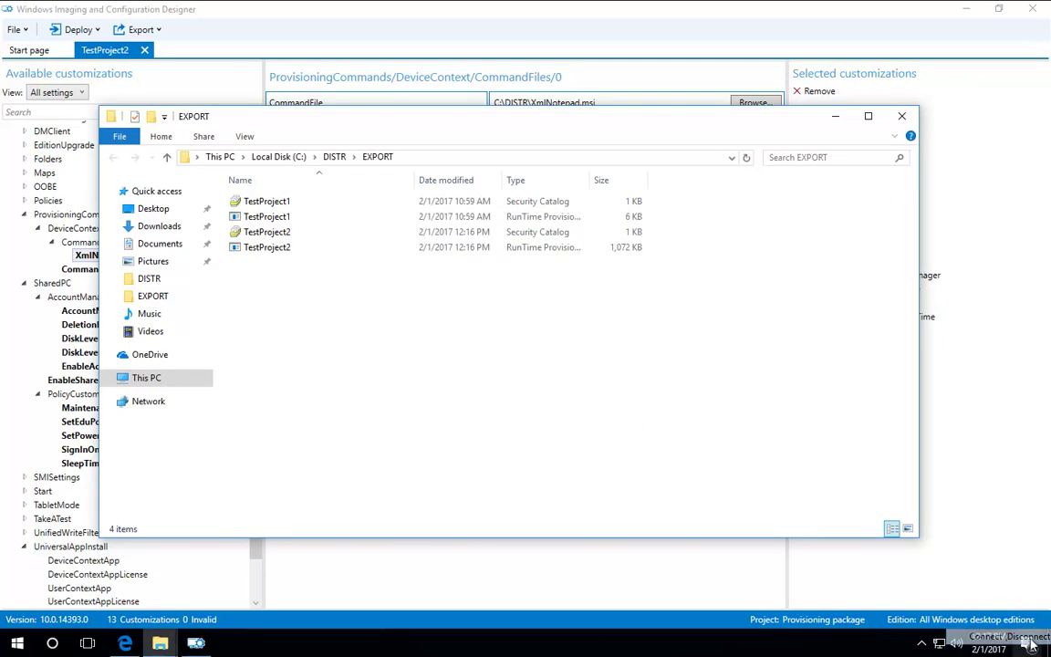
Step: Open removable drive E: from its AutoPlay notice
{"action": "left_click", "coordinate": [943, 332]}
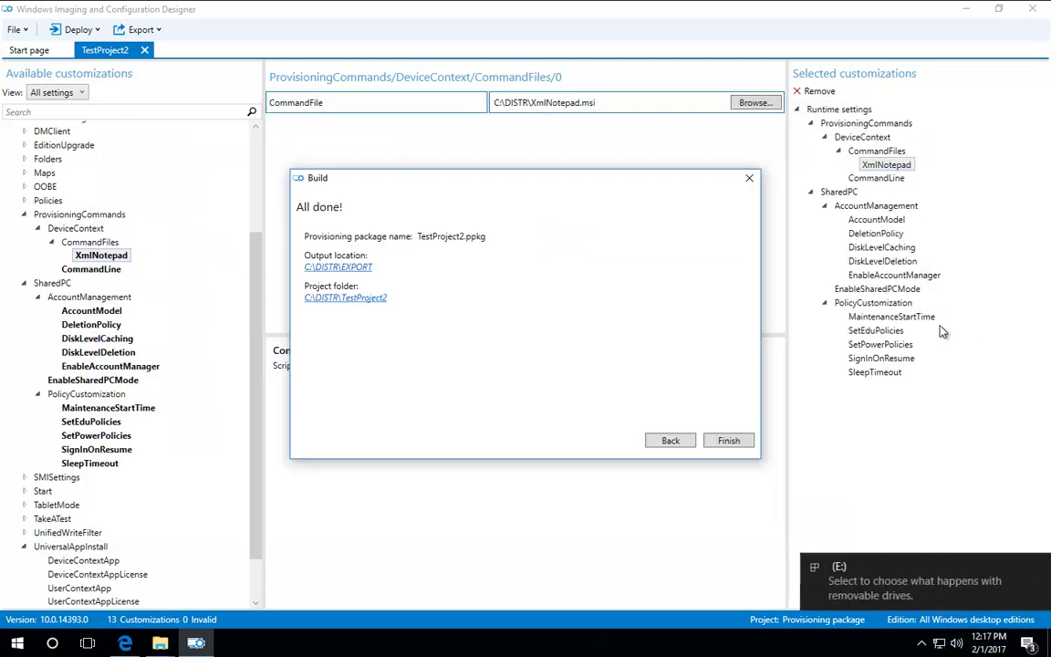
{"action": "left_click", "coordinate": [890, 585]}
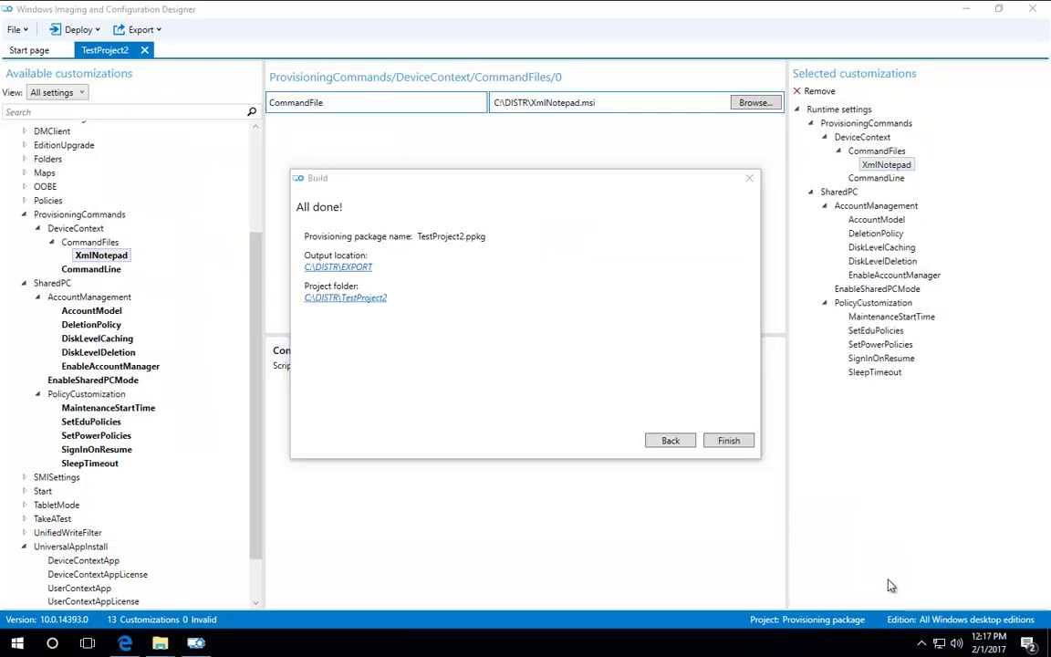
{"action": "left_click", "coordinate": [843, 180]}
Step: Copy both TestProject2 package files in the EXPORT folder
{"action": "left_click", "coordinate": [165, 643]}
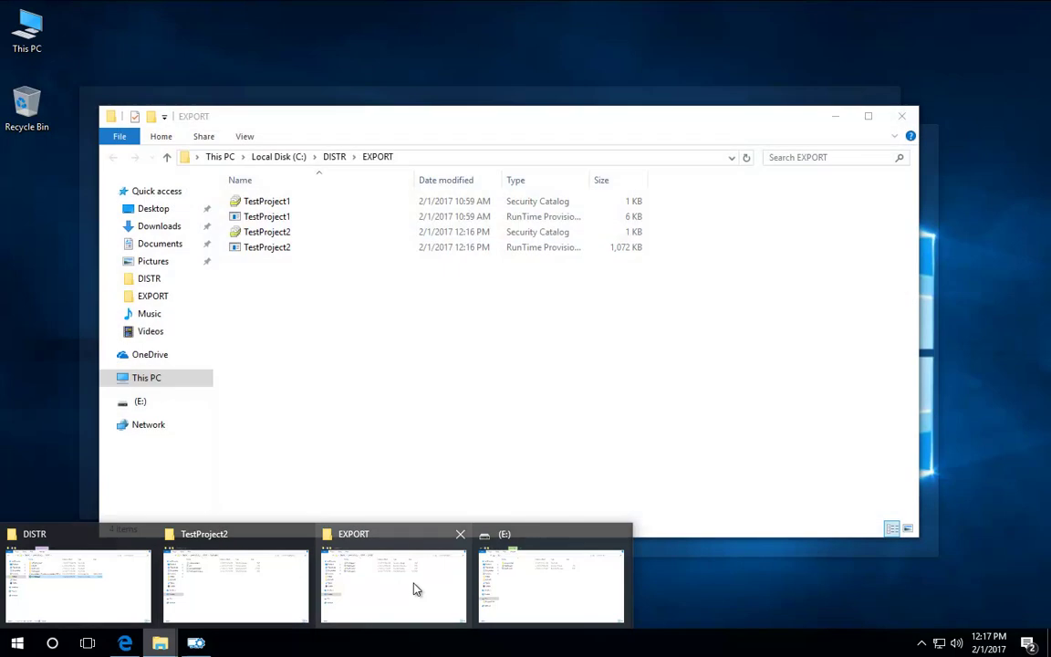
{"action": "left_click", "coordinate": [374, 529]}
{"action": "left_click_drag", "start_coordinate": [320, 283], "coordinate": [270, 245]}
{"action": "right_click", "coordinate": [270, 246]}
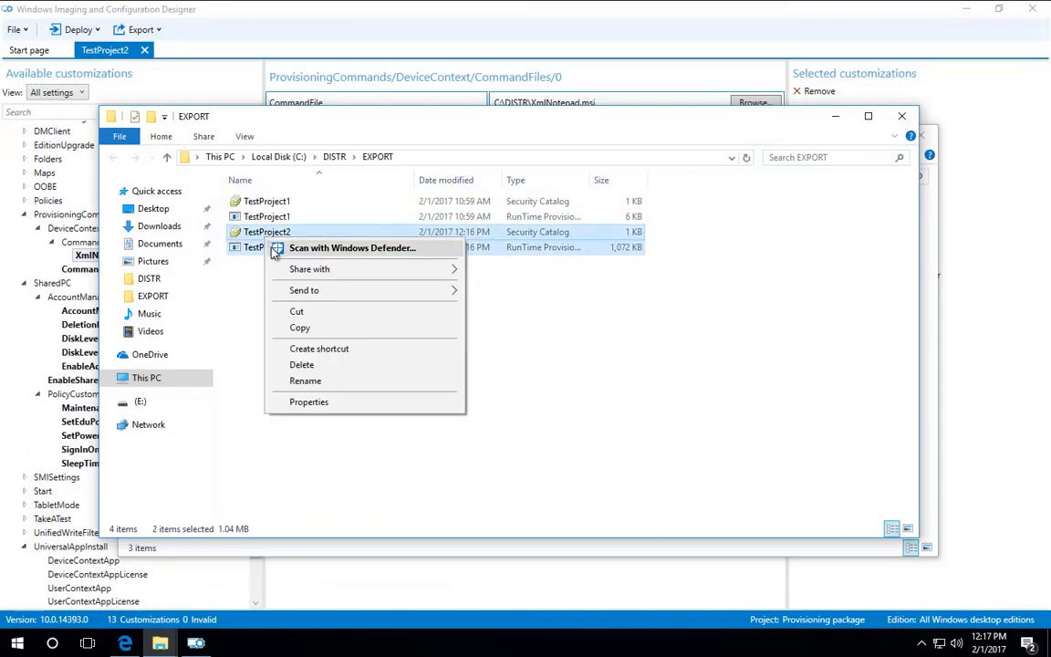
{"action": "left_click", "coordinate": [316, 335]}
{"action": "left_click", "coordinate": [273, 248]}
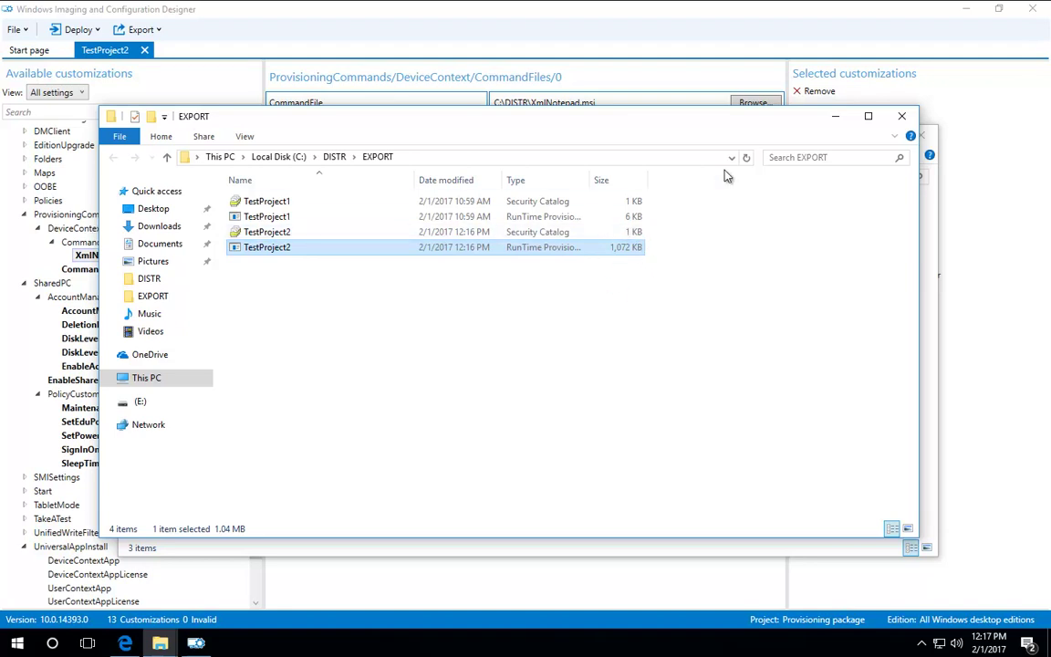
Step: Paste the TestProject2 files onto drive E:
{"action": "left_click", "coordinate": [835, 116]}
{"action": "right_click", "coordinate": [330, 373]}
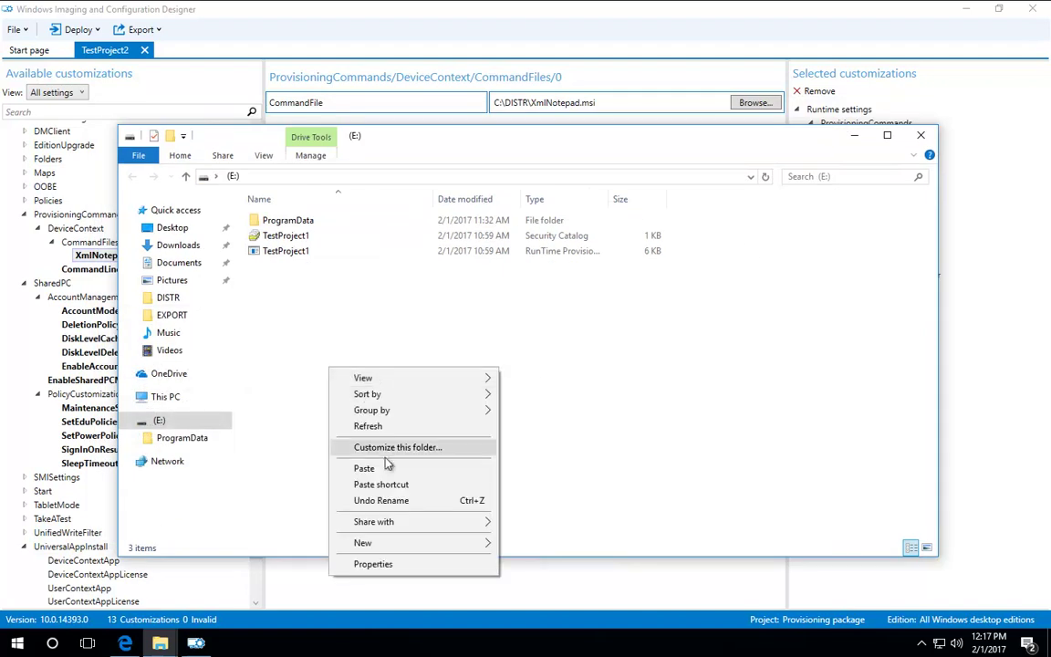
{"action": "left_click", "coordinate": [340, 467]}
Step: Finish the build wizard and minimize the designer window
{"action": "left_click", "coordinate": [999, 539]}
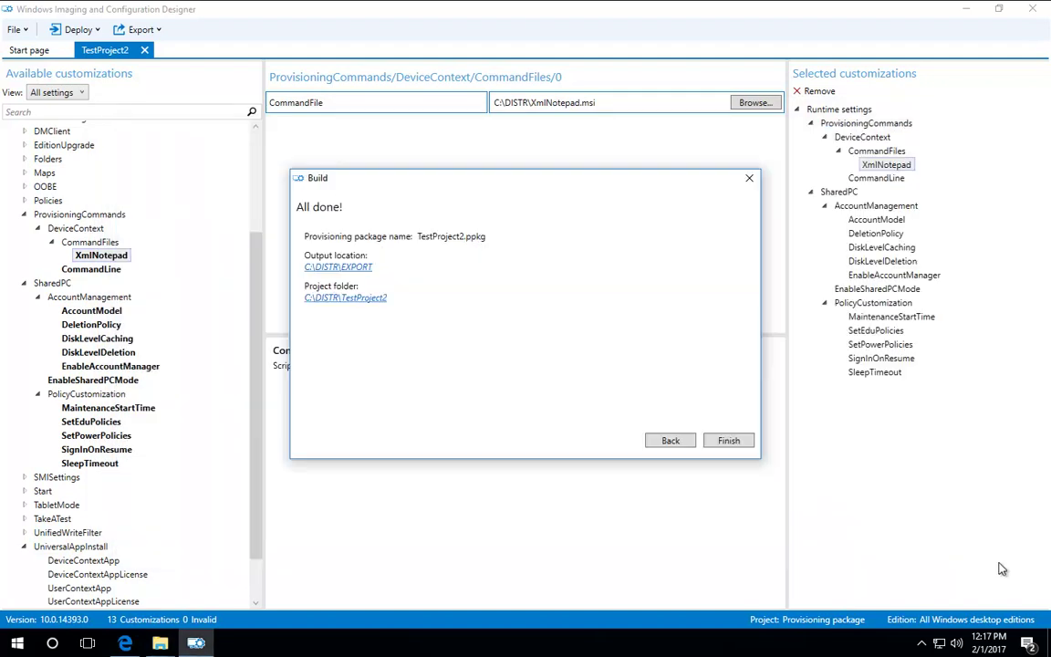
{"action": "left_click", "coordinate": [727, 442]}
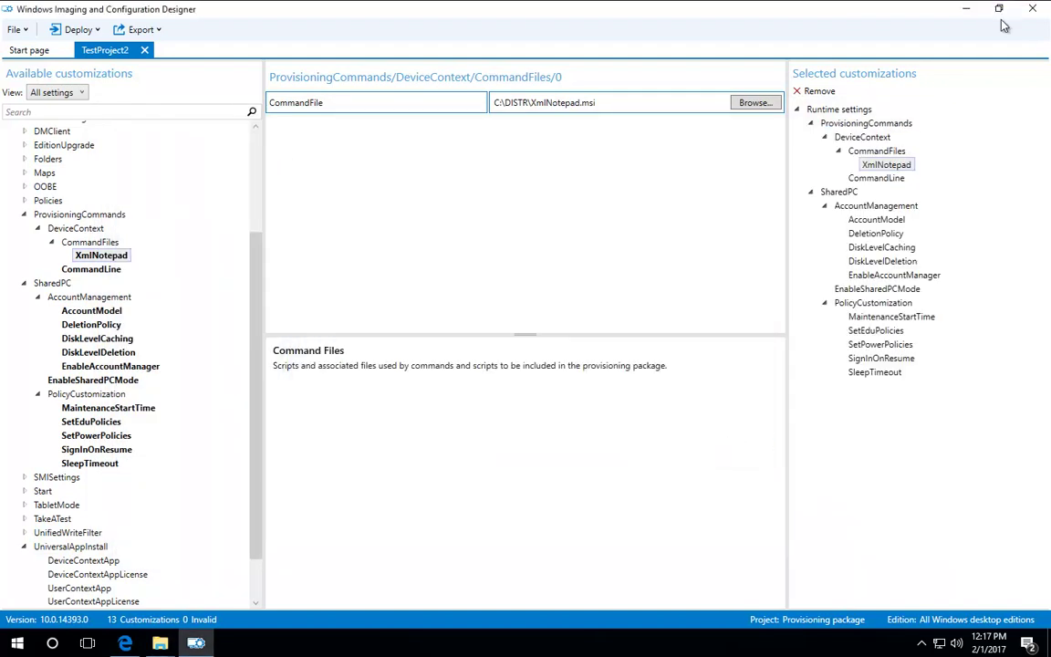
{"action": "left_click", "coordinate": [967, 9]}
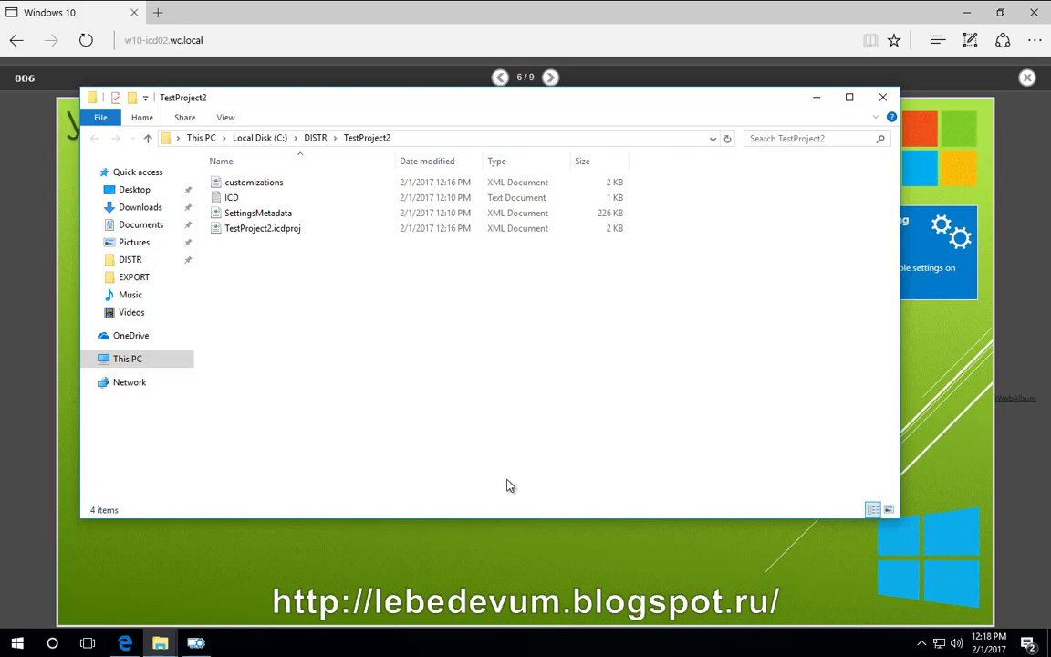
{"action": "left_click", "coordinate": [20, 644]}
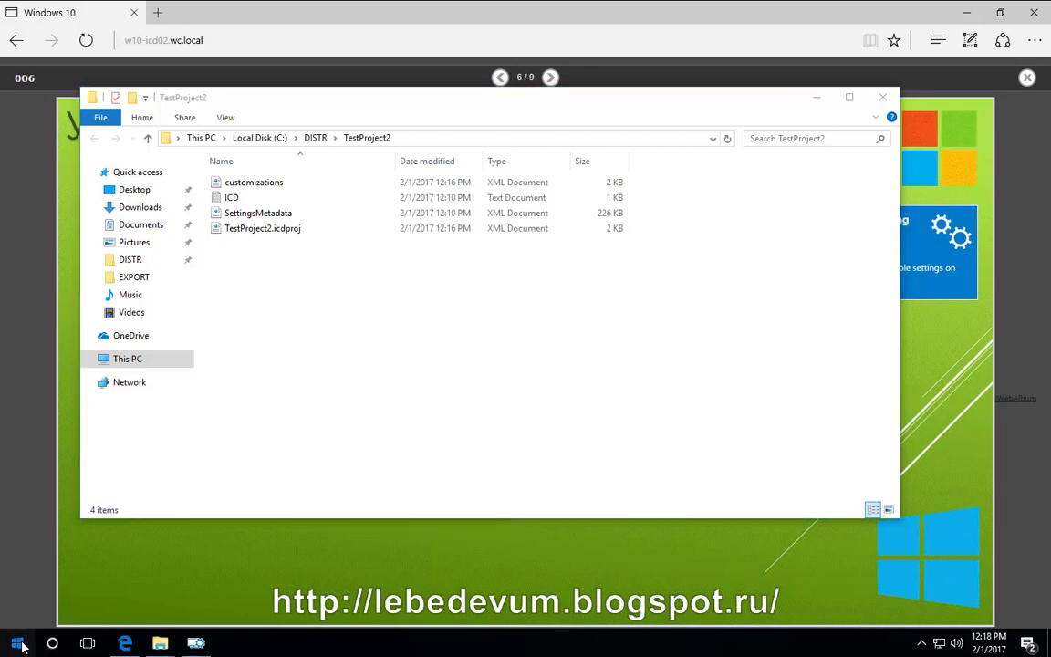
Step: Connect TightVNC Viewer to host qeen:65001 and enter the VNC password
{"action": "left_click", "coordinate": [283, 415]}
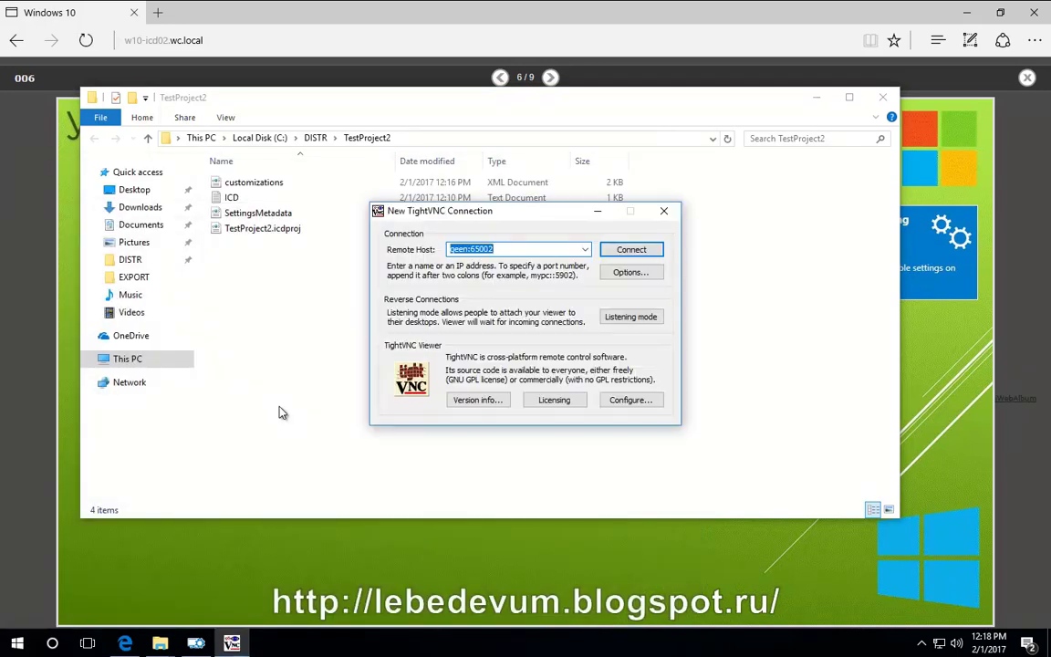
{"action": "key", "text": "End"}
{"action": "key", "text": "BackSpace"}
{"action": "type", "text": "1"}
{"action": "key", "text": "Return"}
{"action": "type", "text": "••••••••"}
{"action": "key", "text": "Return"}
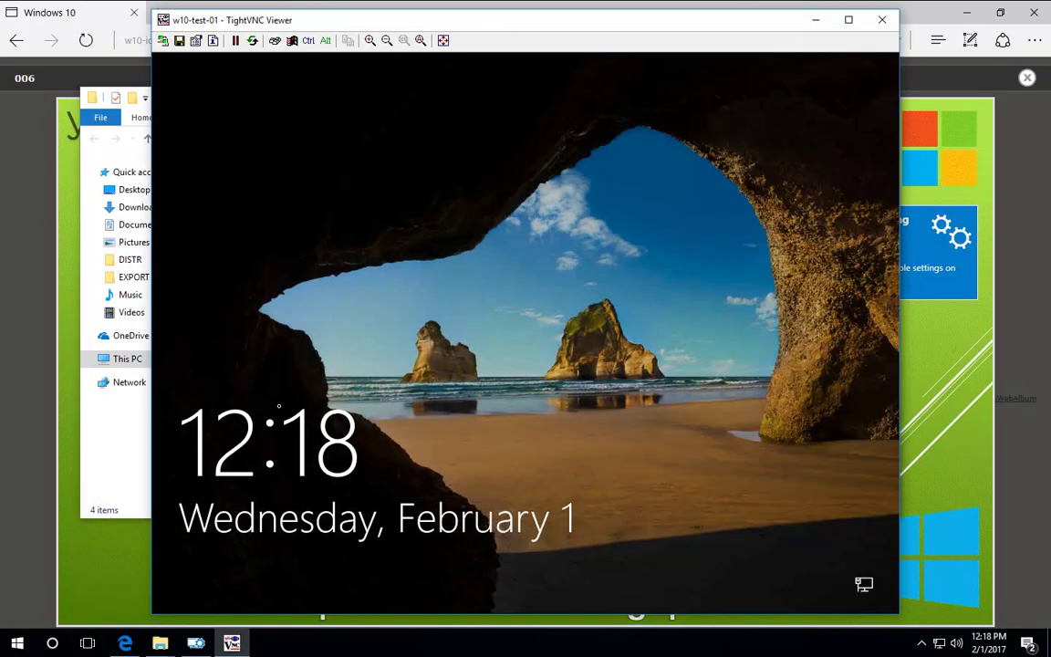
Step: Sign in to the existing user account on the remote lock screen
{"action": "left_click", "coordinate": [563, 304]}
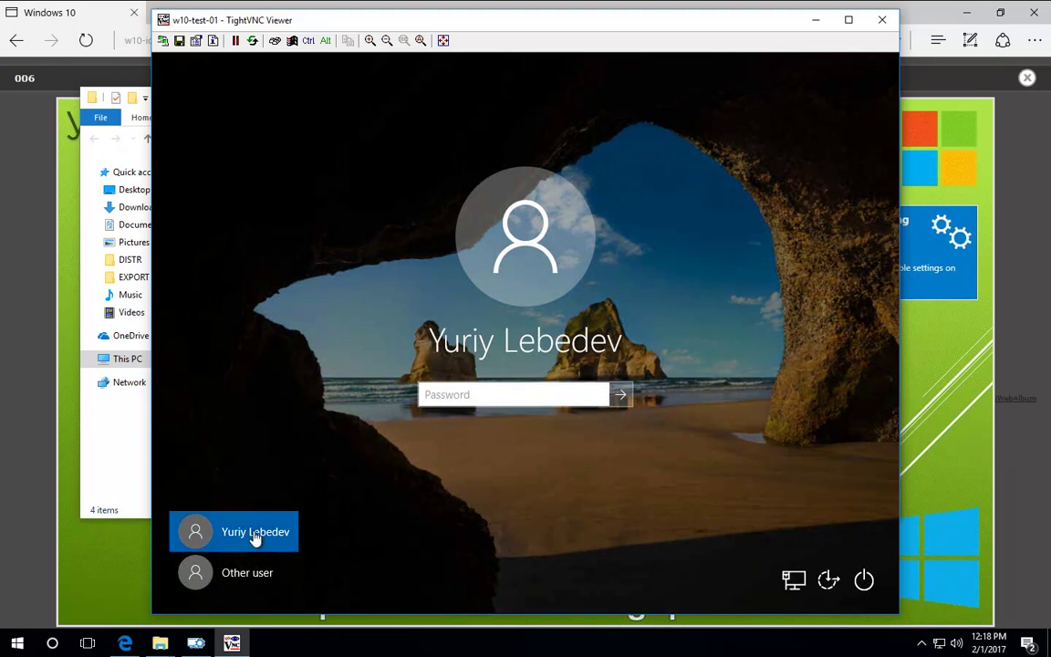
{"action": "left_click", "coordinate": [258, 573]}
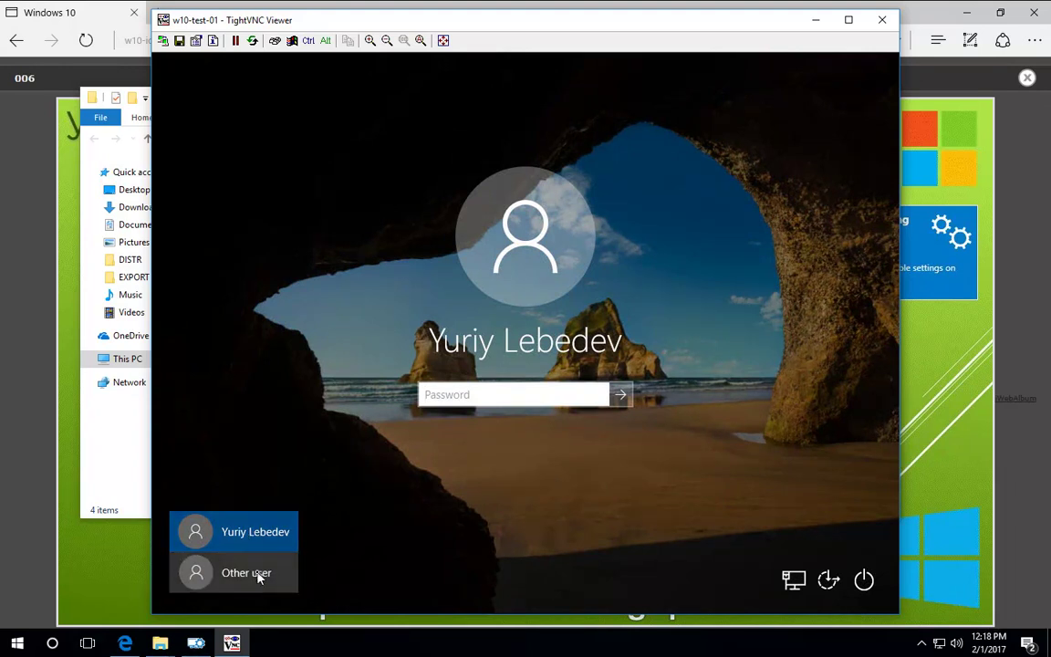
{"action": "left_click", "coordinate": [288, 532]}
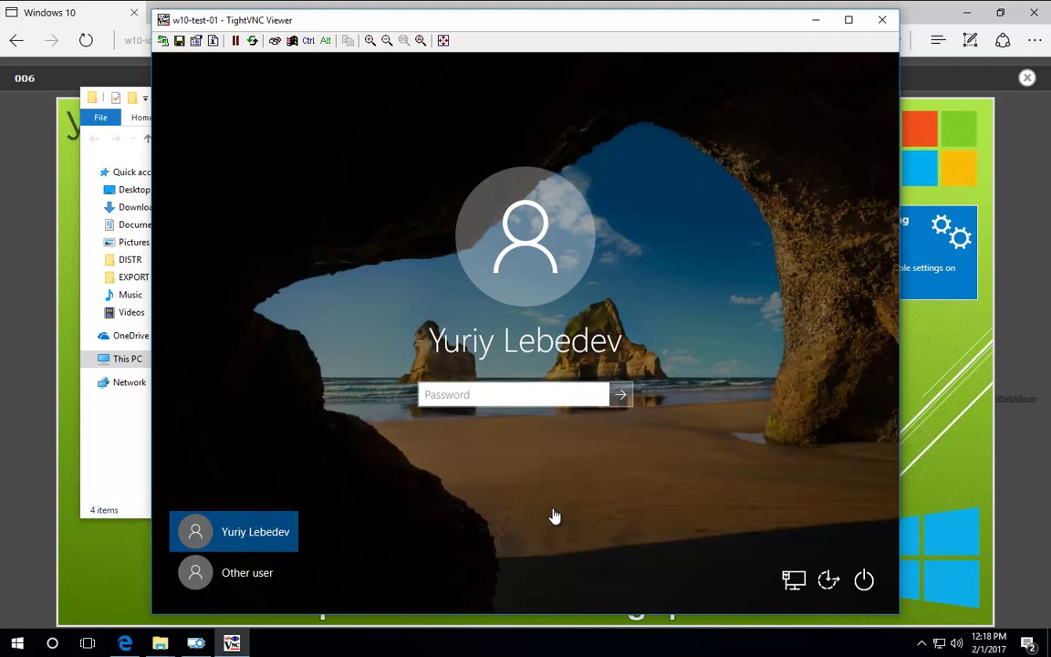
{"action": "type", "text": "********"}
{"action": "key", "text": "Return"}
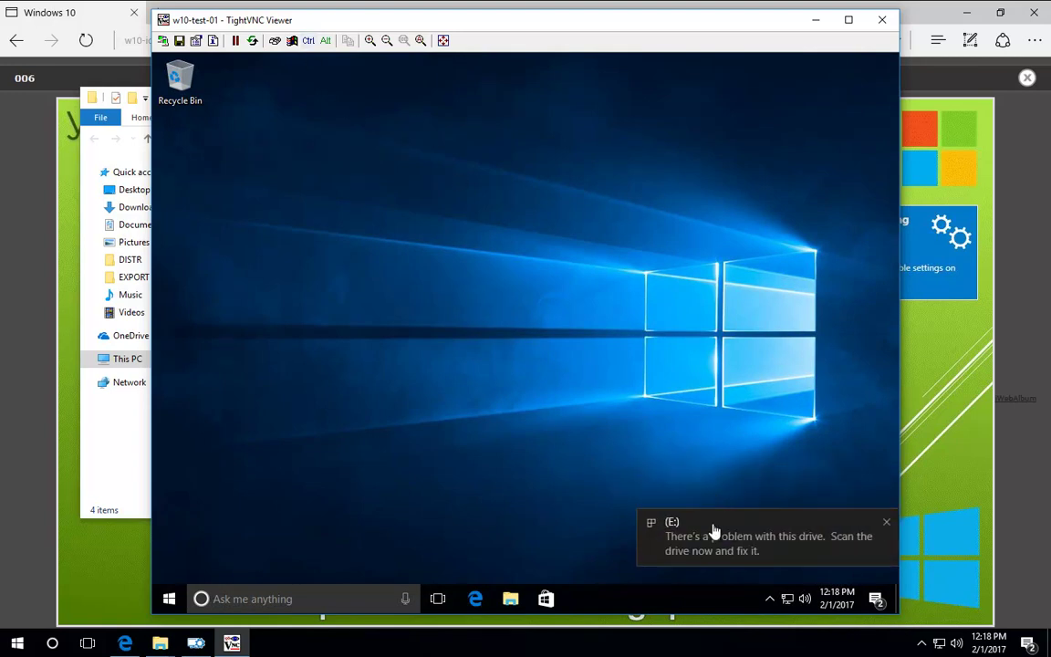
Step: Run TestProject2 from drive E: on the test PC and approve the UAC prompt
{"action": "left_click", "coordinate": [888, 531]}
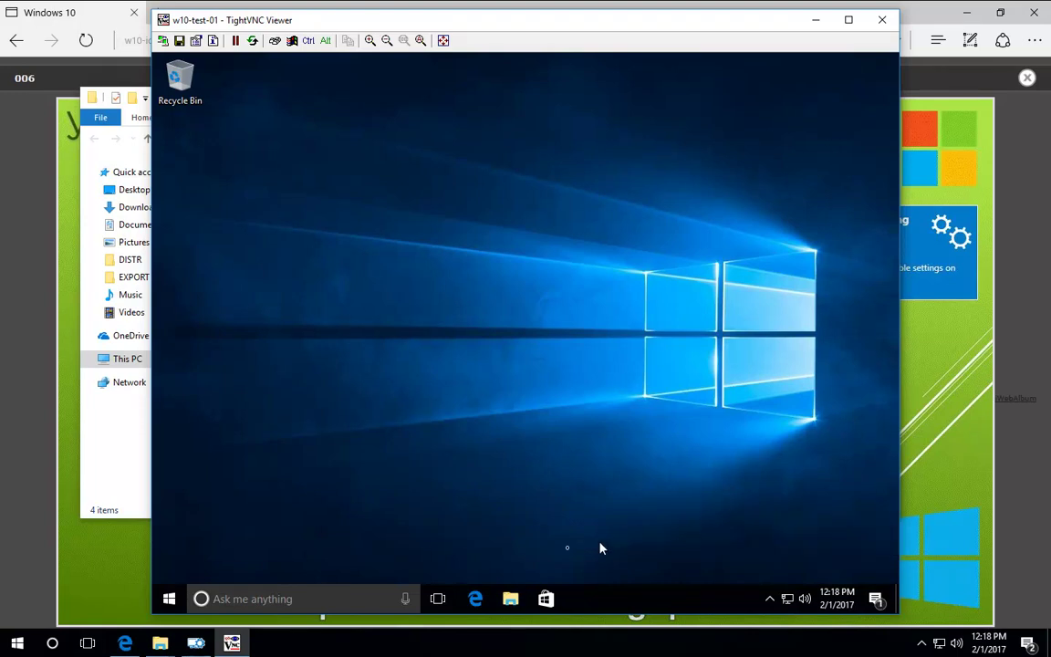
{"action": "left_click", "coordinate": [510, 599]}
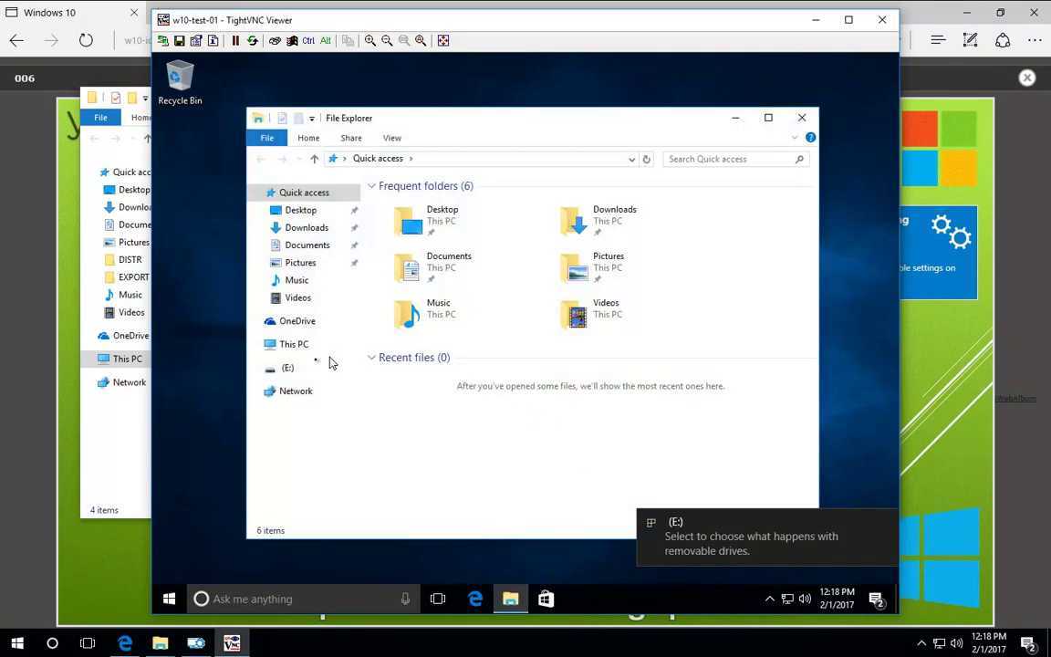
{"action": "left_click", "coordinate": [324, 366]}
{"action": "mouse_move", "coordinate": [420, 269]}
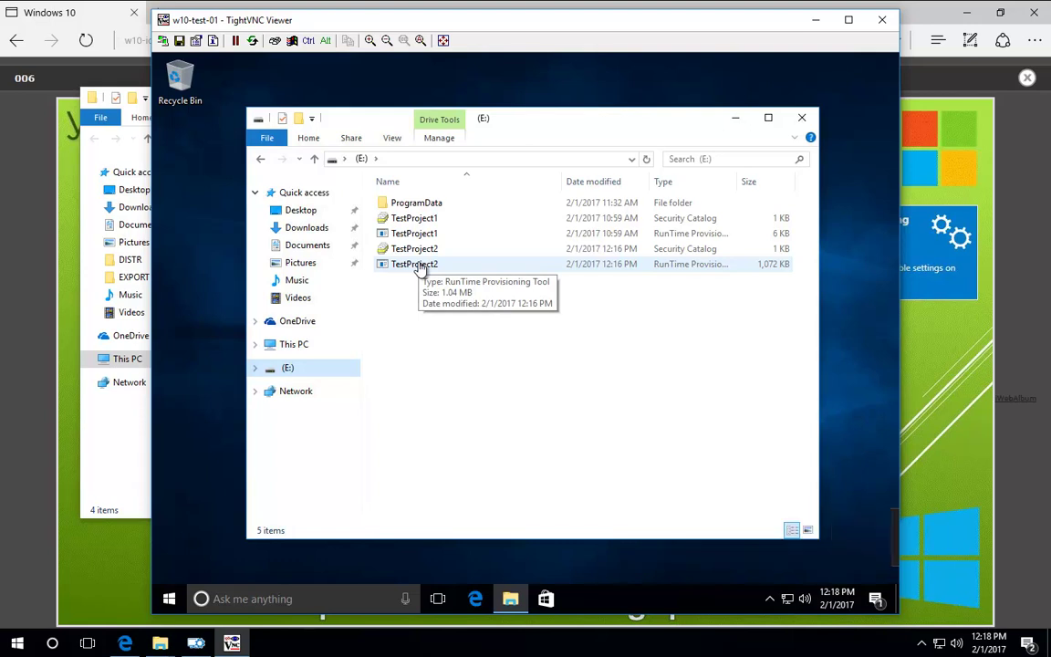
{"action": "double_click", "coordinate": [418, 266]}
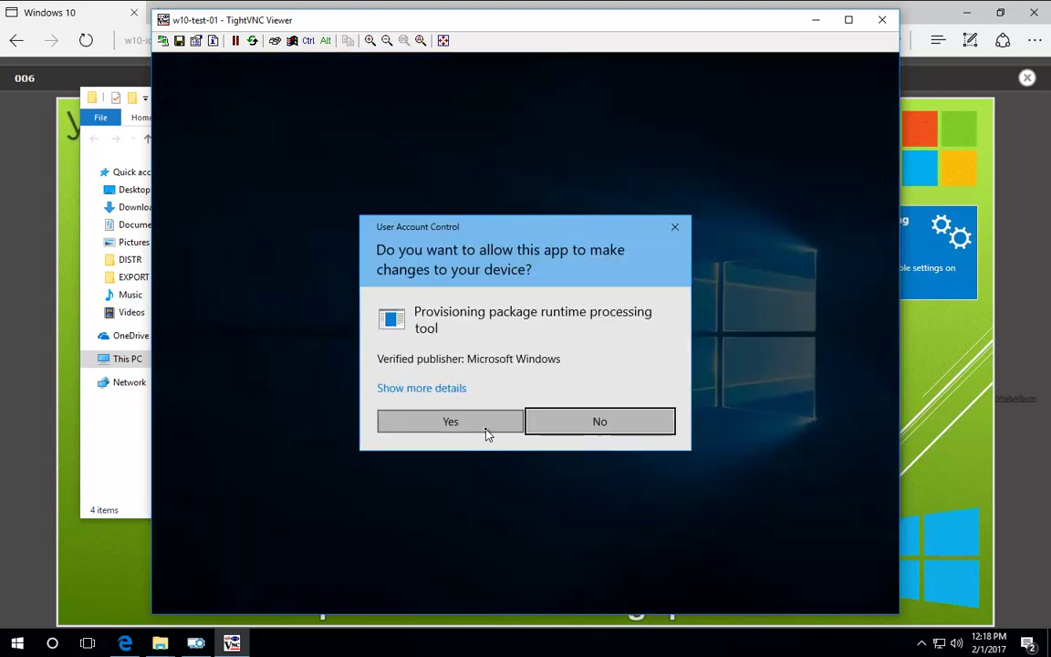
{"action": "left_click", "coordinate": [486, 428]}
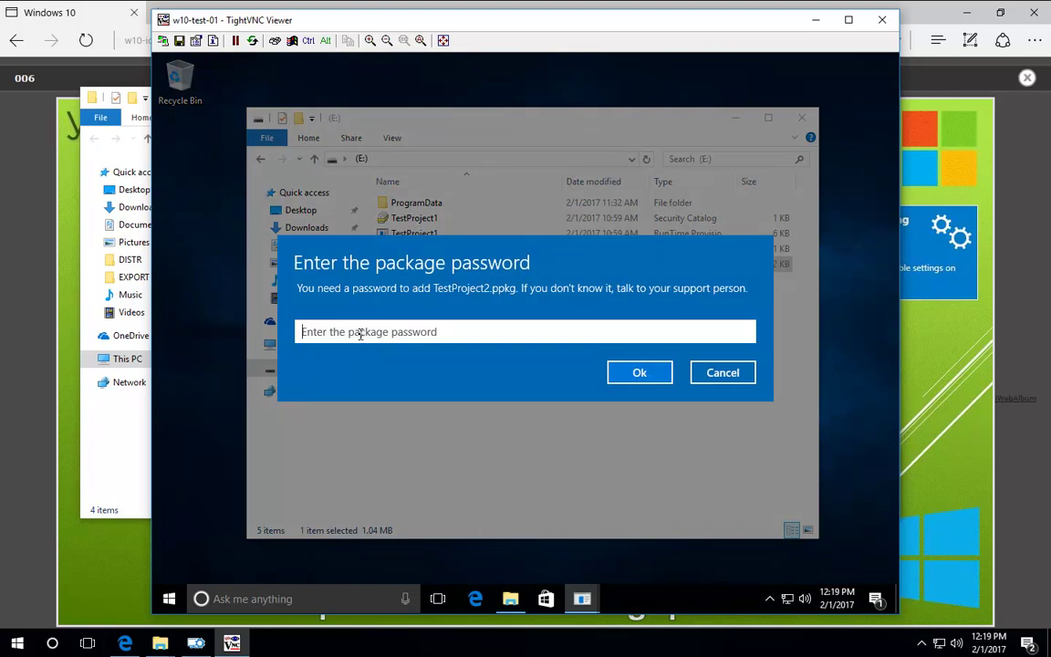
Step: Enter the package password and confirm adding the package as trusted
{"action": "type", "text": "123456789"}
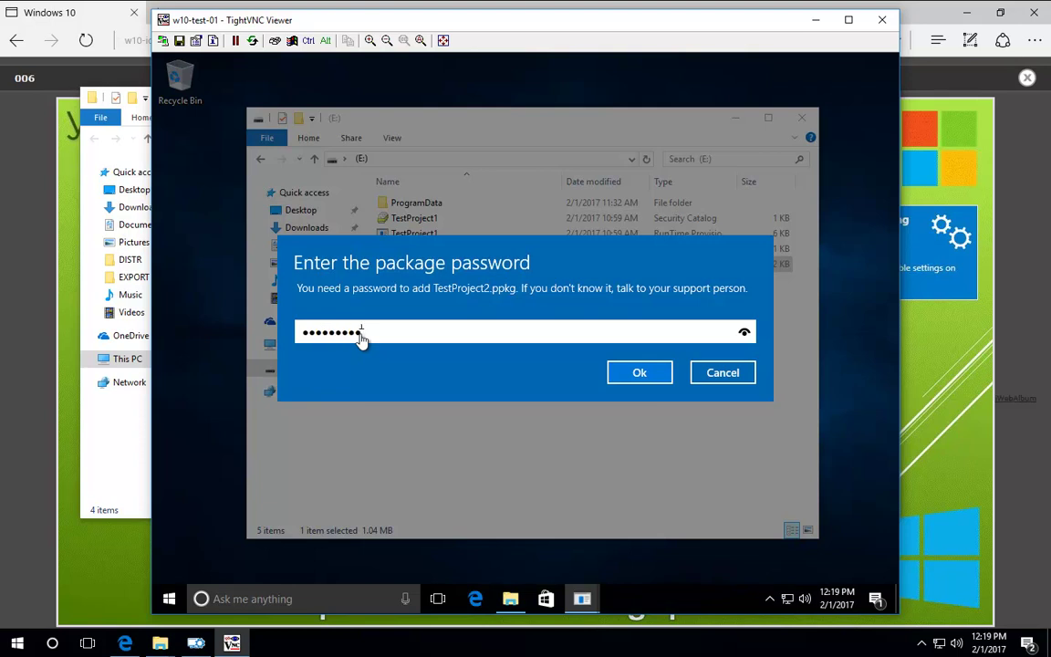
{"action": "left_click", "coordinate": [636, 369]}
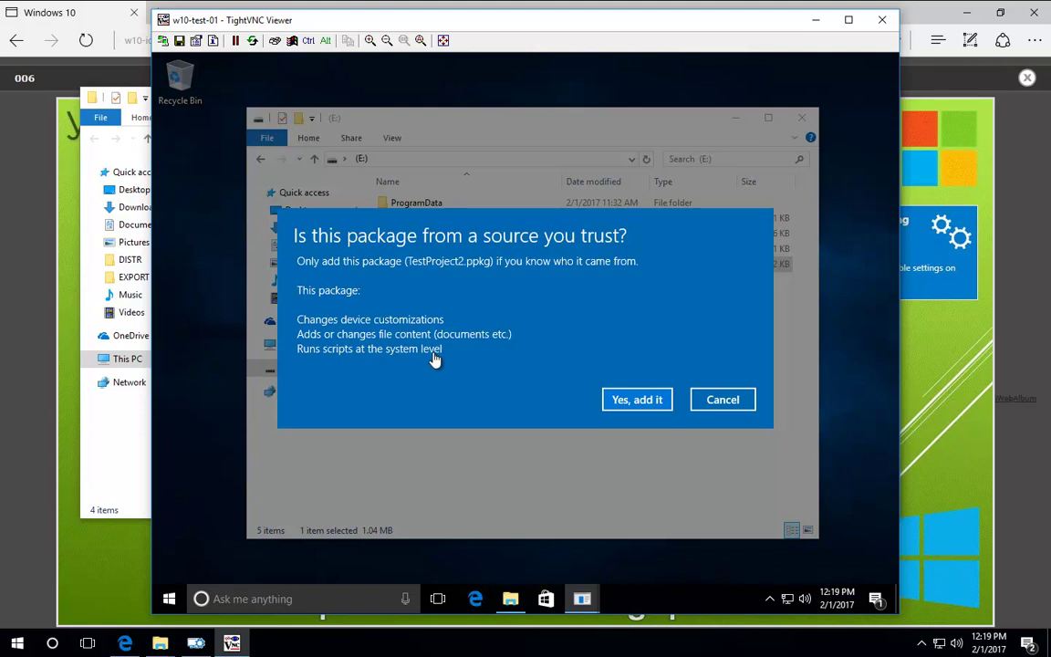
{"action": "left_click", "coordinate": [637, 400]}
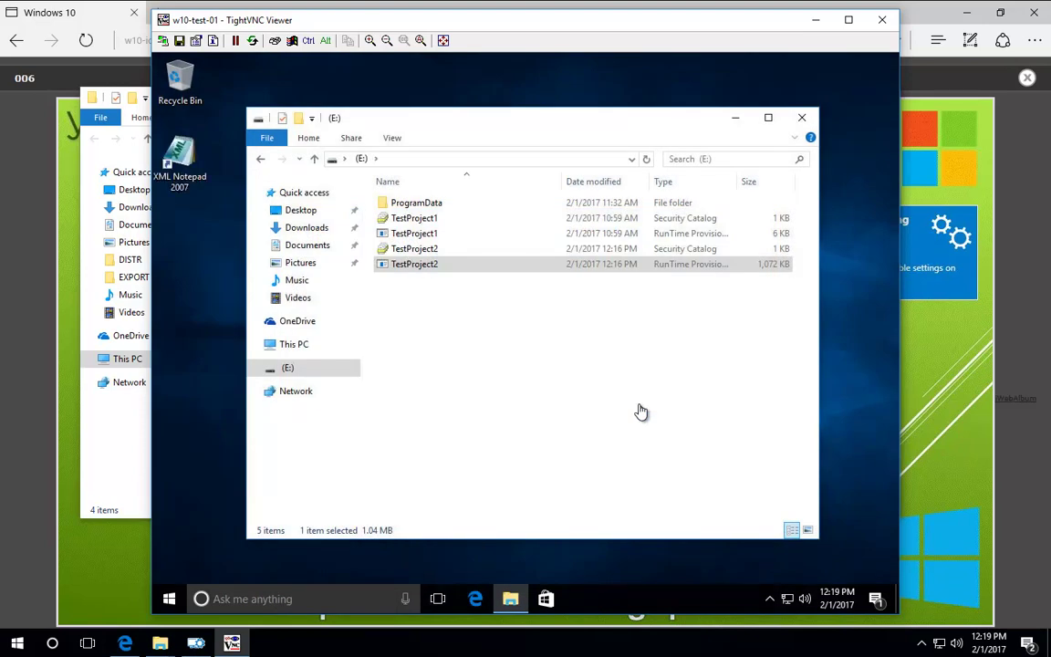
Step: Launch and close XML Notepad 2007, then sign out by running logoff from Explorer's address bar
{"action": "double_click", "coordinate": [183, 163]}
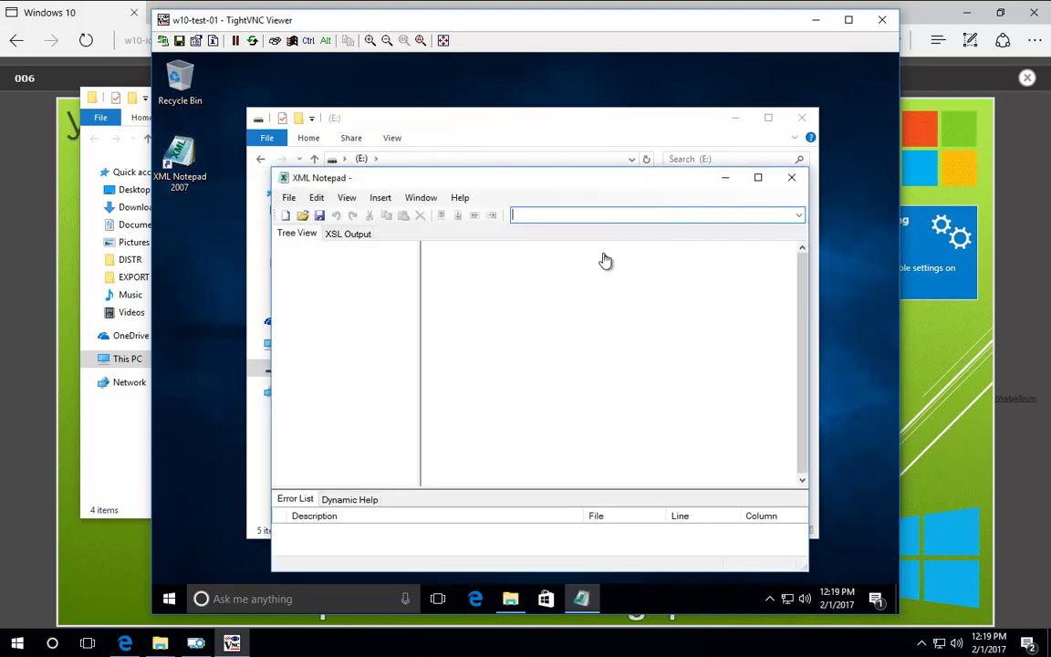
{"action": "left_click", "coordinate": [790, 177]}
{"action": "left_click", "coordinate": [415, 162]}
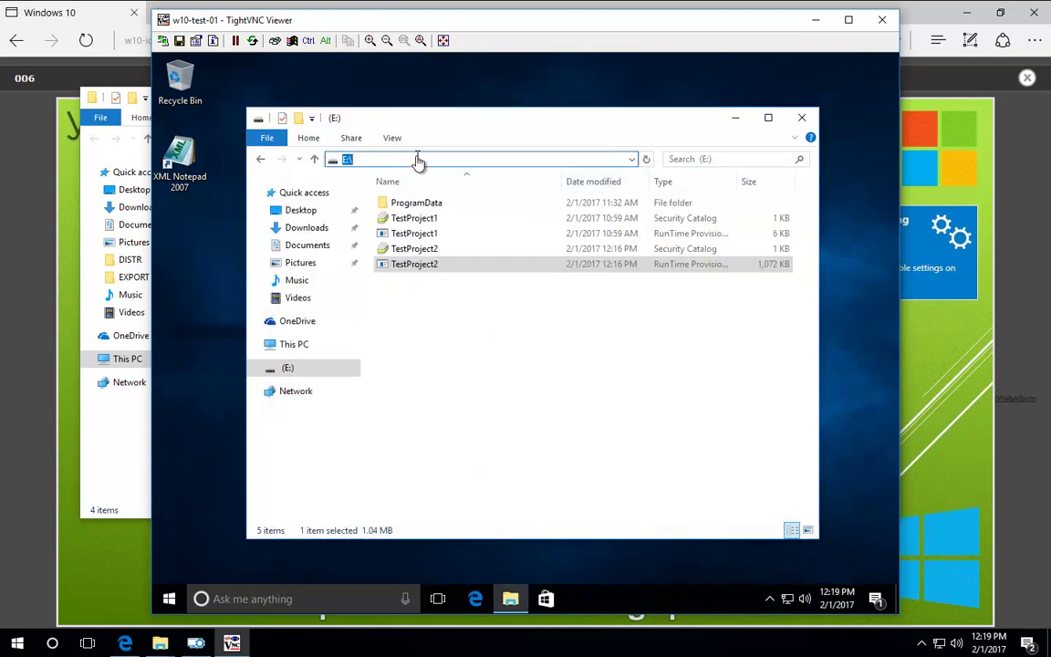
{"action": "type", "text": "logoff"}
{"action": "key", "text": "Return"}
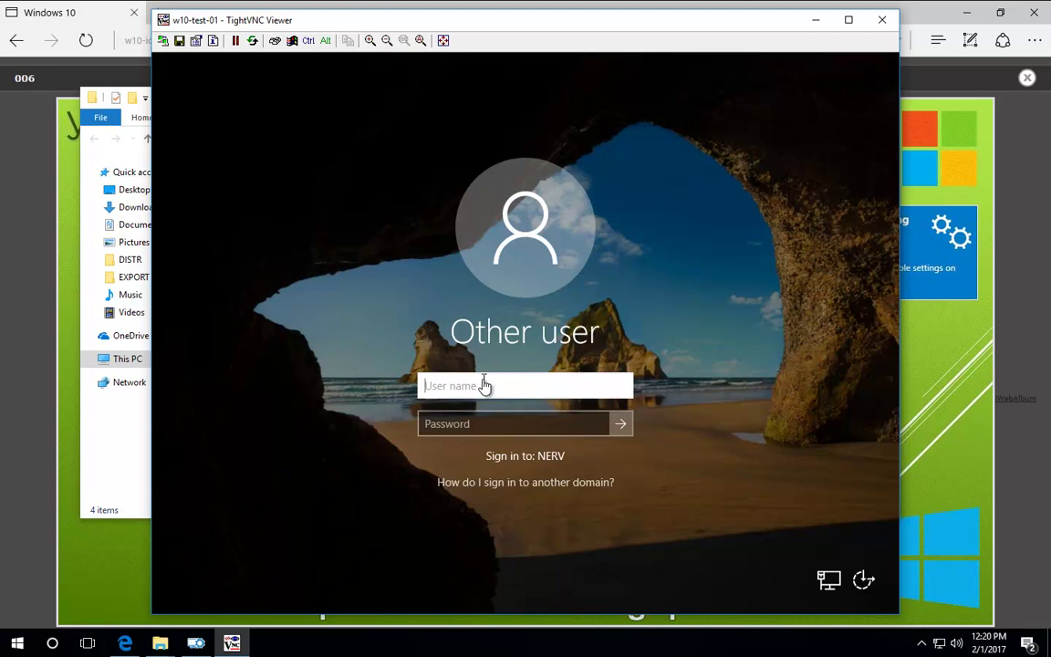
Step: Sign in with the user name and password, then open the Start menu showing XML Notepad 2007
{"action": "type", "text": "urlik"}
{"action": "key", "text": "Tab"}
{"action": "type", "text": "*****"}
{"action": "key", "text": "ctrl+a"}
{"action": "type", "text": "********"}
{"action": "key", "text": "Return"}
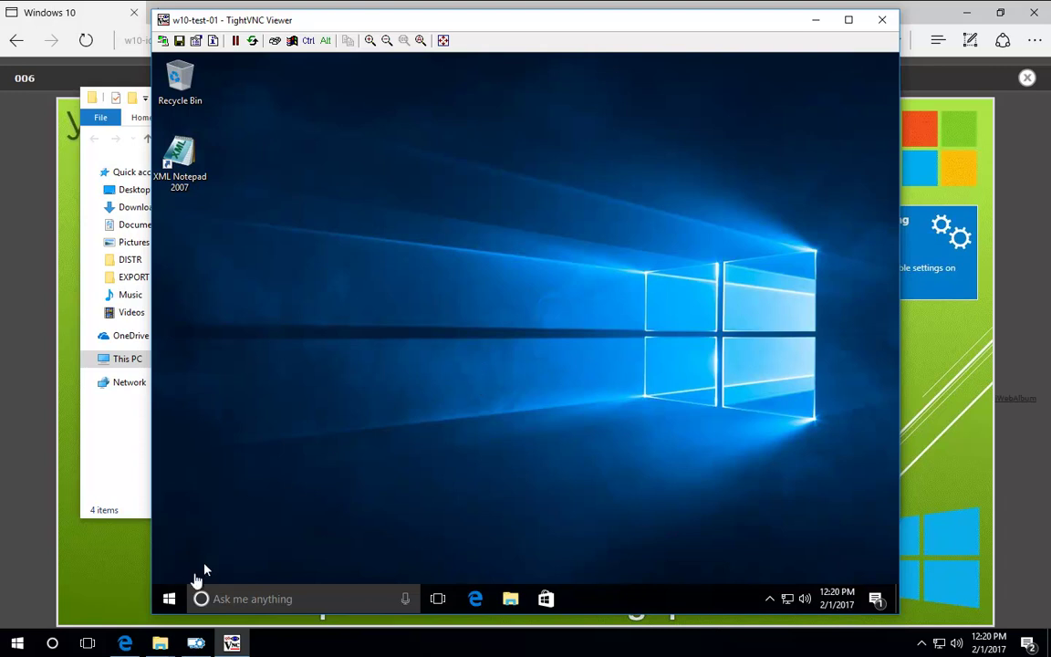
{"action": "left_click", "coordinate": [169, 598]}
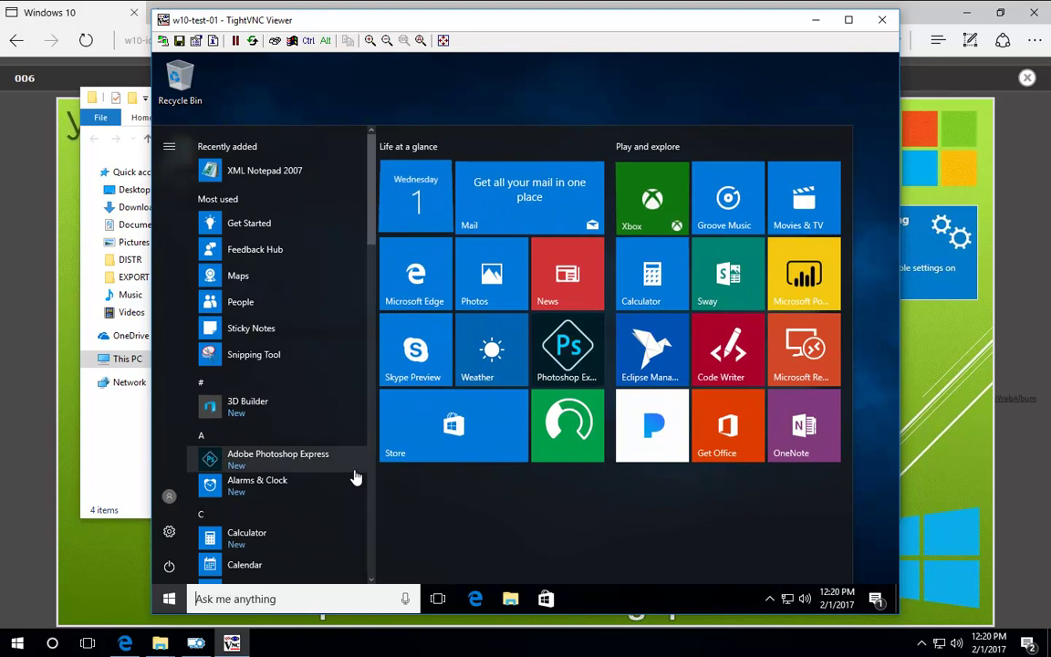
Step: On the test PC, open Settings > Accounts > Access work or school > provisioning packages and select TestProject2
{"action": "type", "text": "setti"}
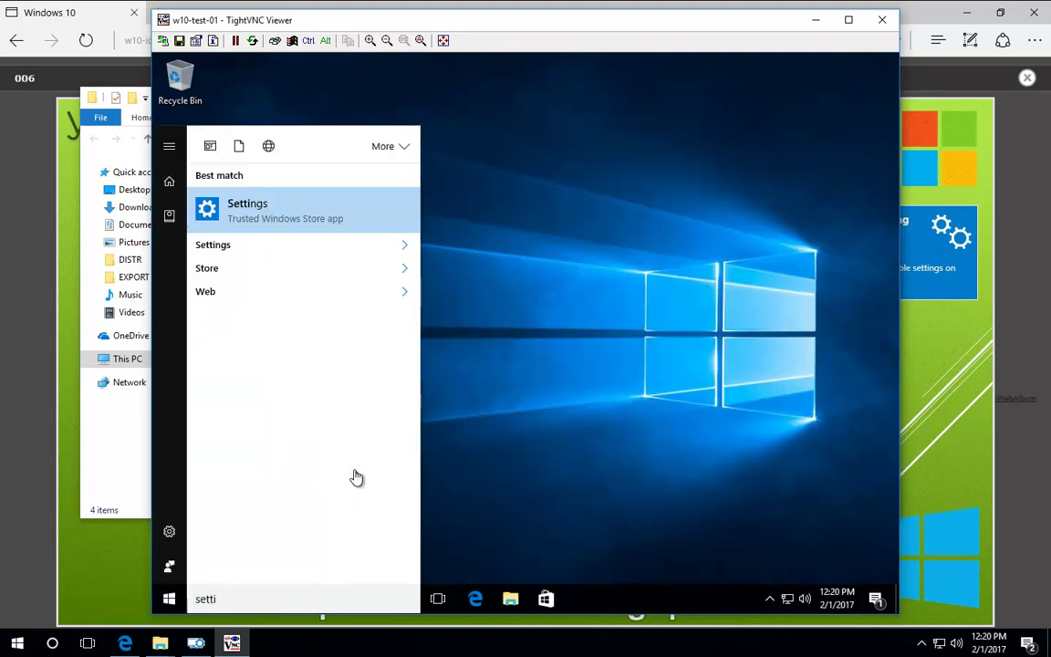
{"action": "key", "text": "Return"}
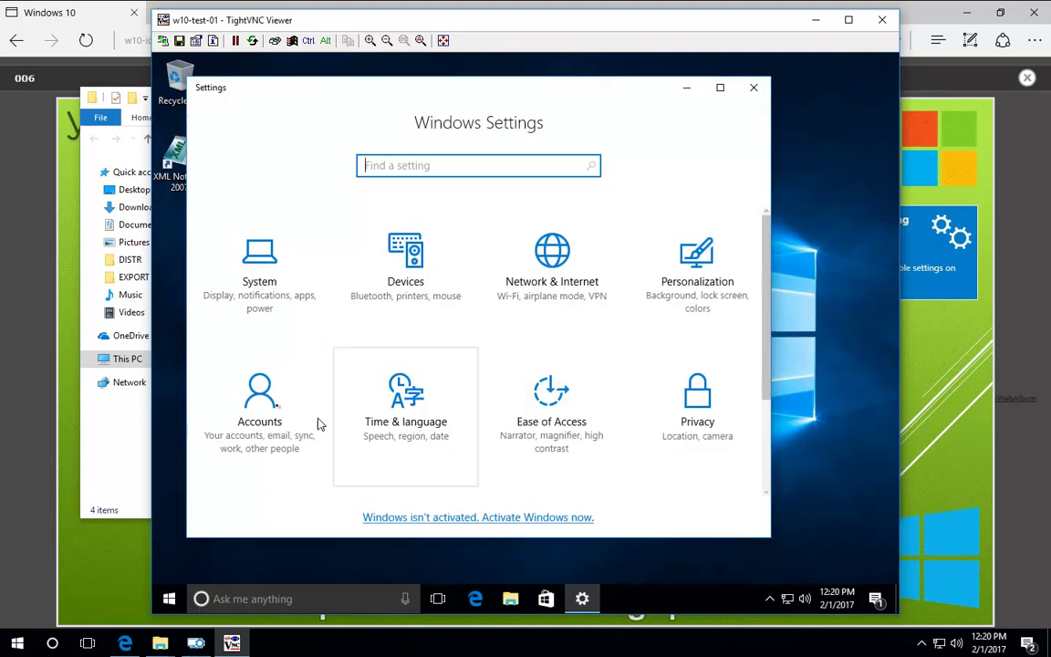
{"action": "left_click", "coordinate": [248, 410]}
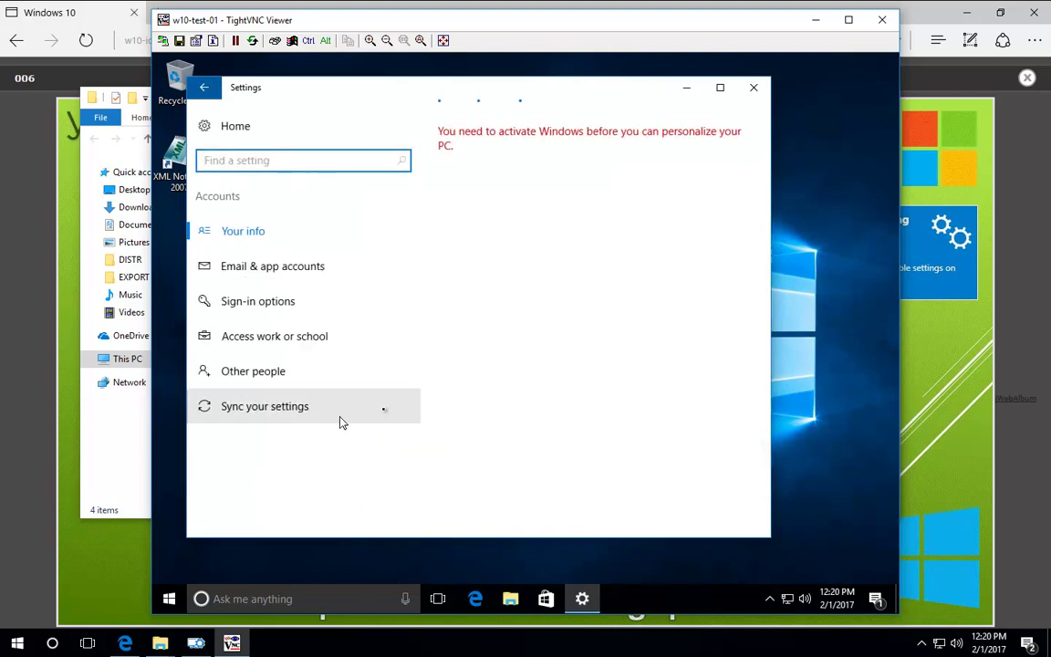
{"action": "left_click", "coordinate": [299, 340]}
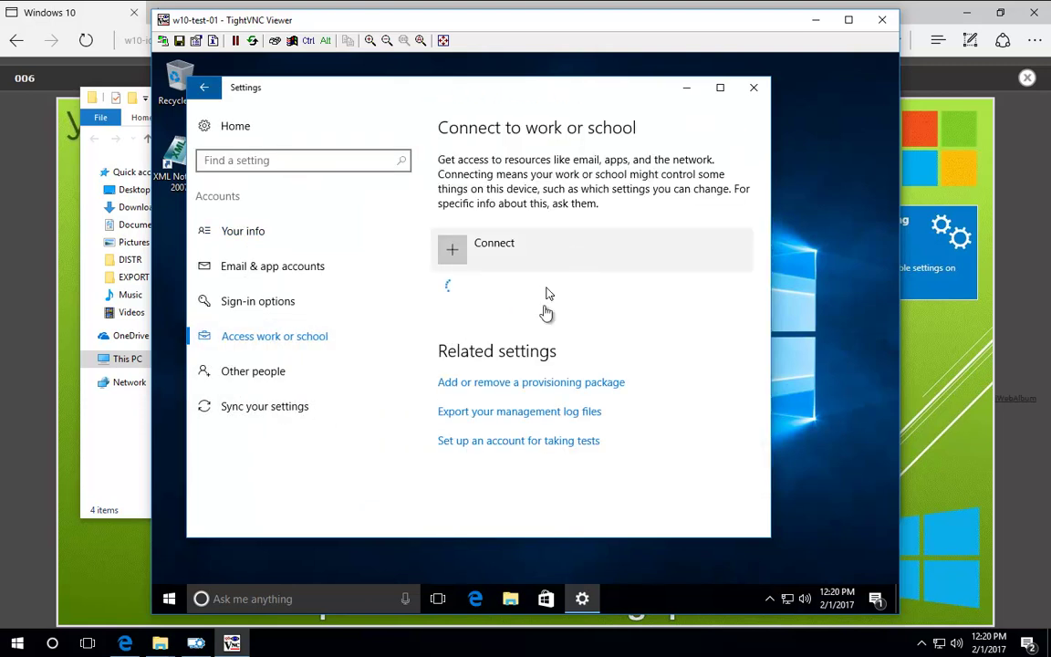
{"action": "left_click", "coordinate": [520, 385]}
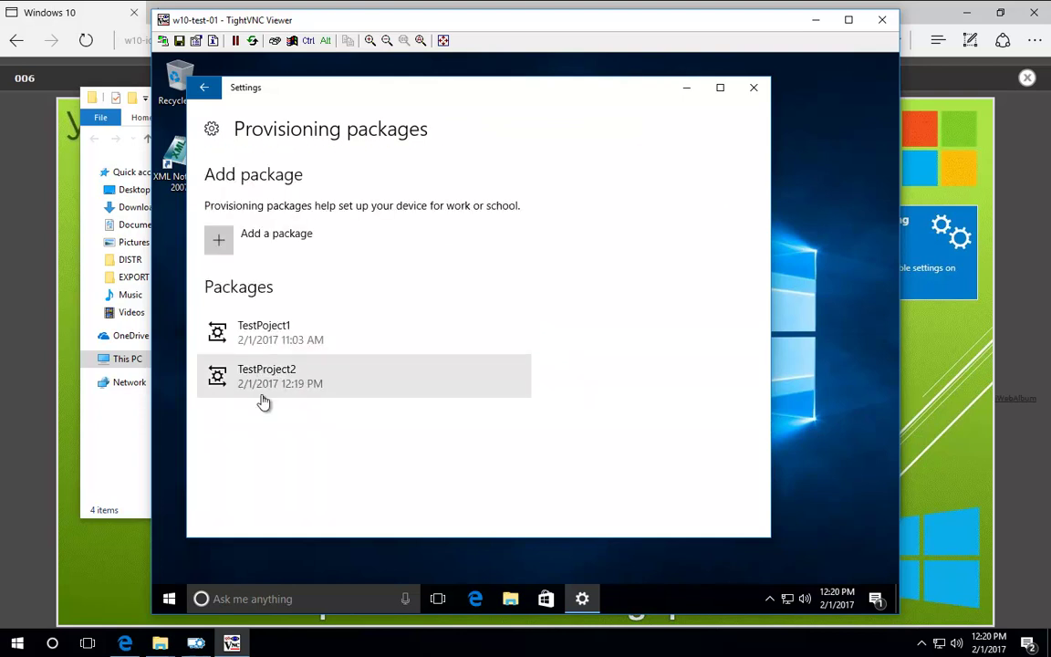
{"action": "left_click", "coordinate": [265, 383]}
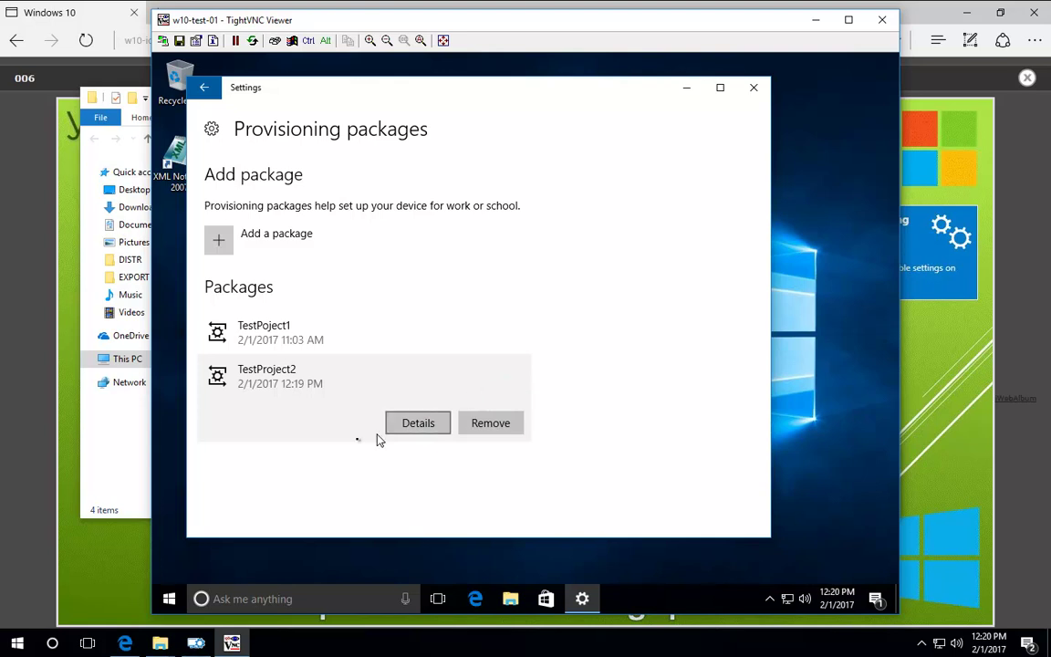
Step: Expand Policies and Folders in TestProject2's Available customizations, then minimize the designer
{"action": "left_click", "coordinate": [64, 359]}
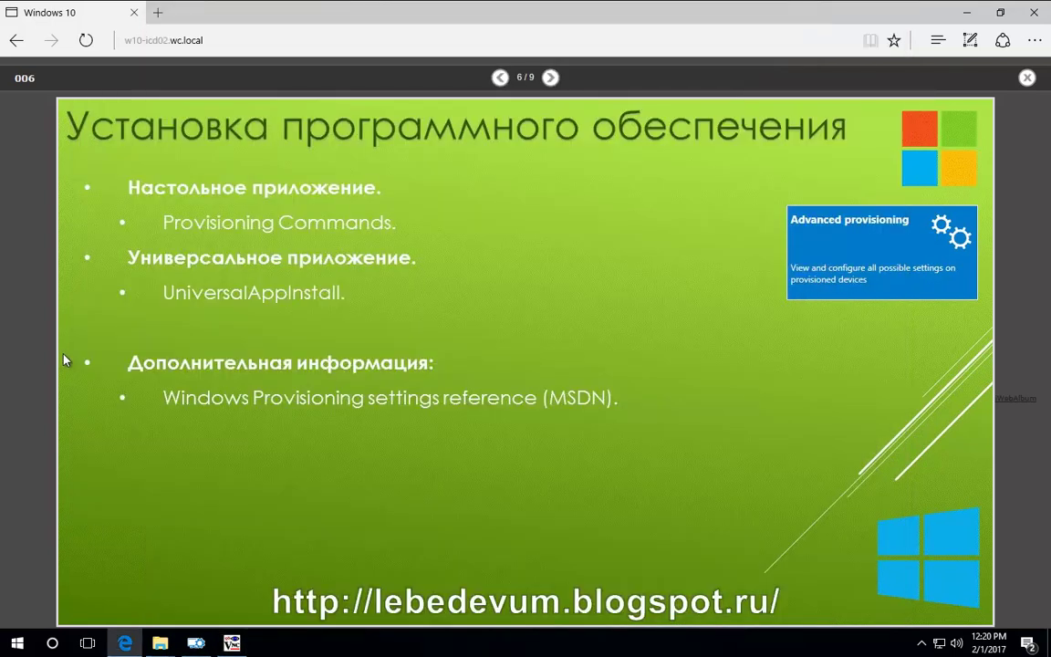
{"action": "left_click", "coordinate": [196, 644]}
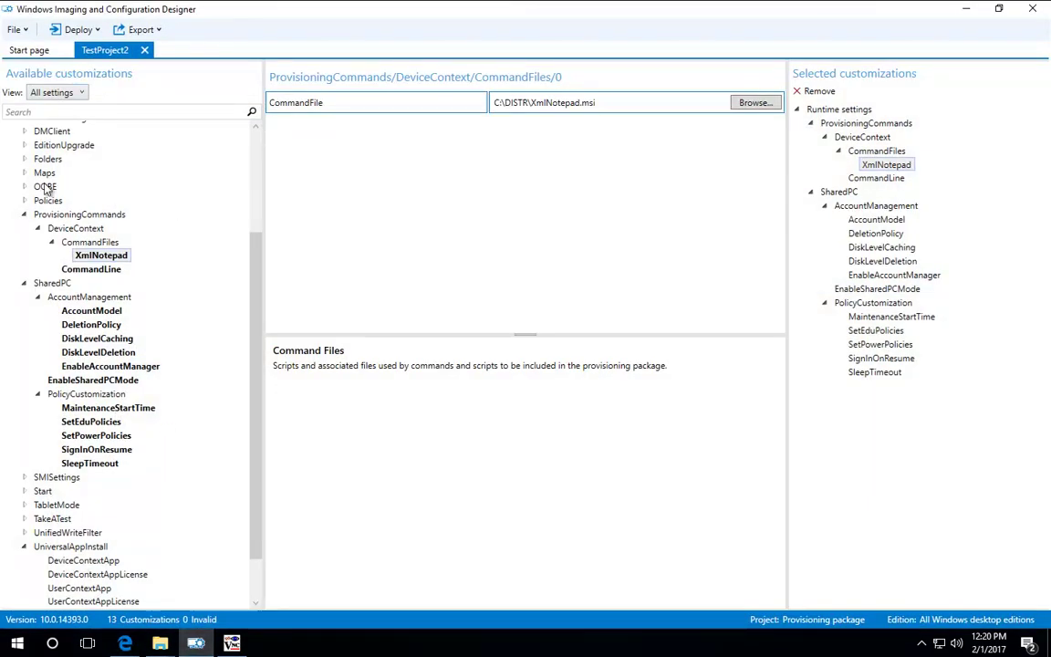
{"action": "left_click", "coordinate": [25, 200]}
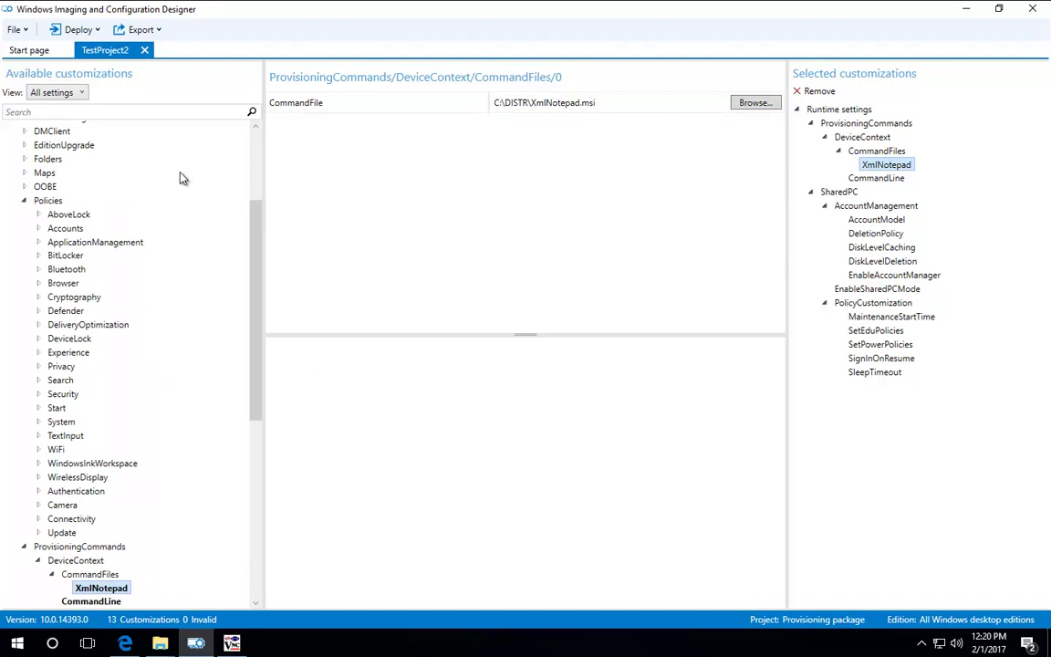
{"action": "left_click", "coordinate": [24, 159]}
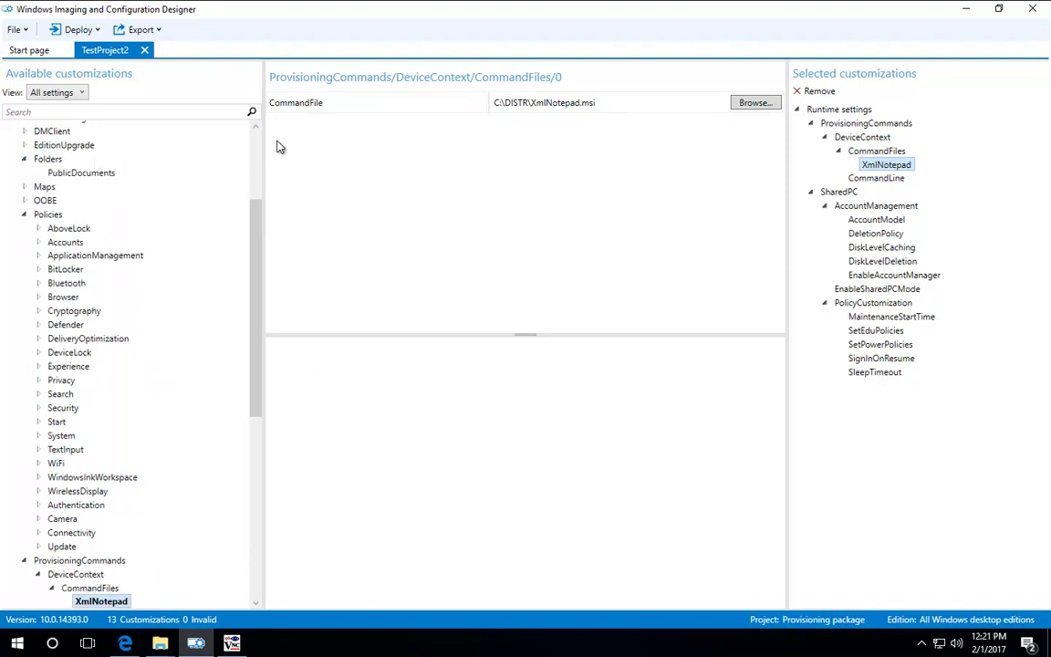
{"action": "left_click", "coordinate": [965, 8]}
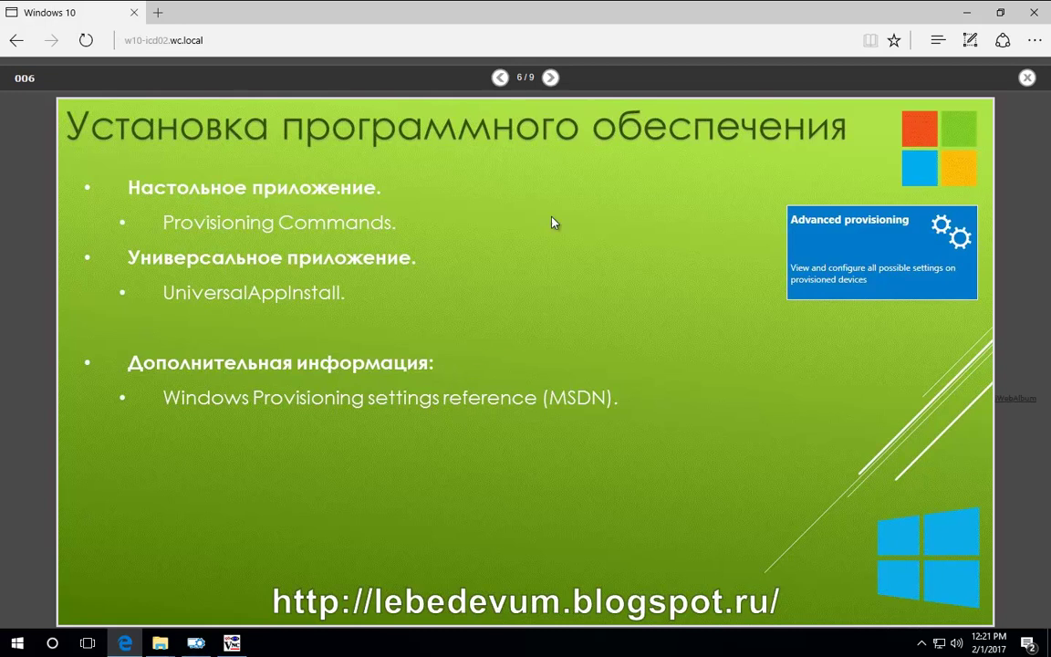
Step: Step through the summary and additional-material slides to the final slide 9 of 9
{"action": "left_click", "coordinate": [551, 80]}
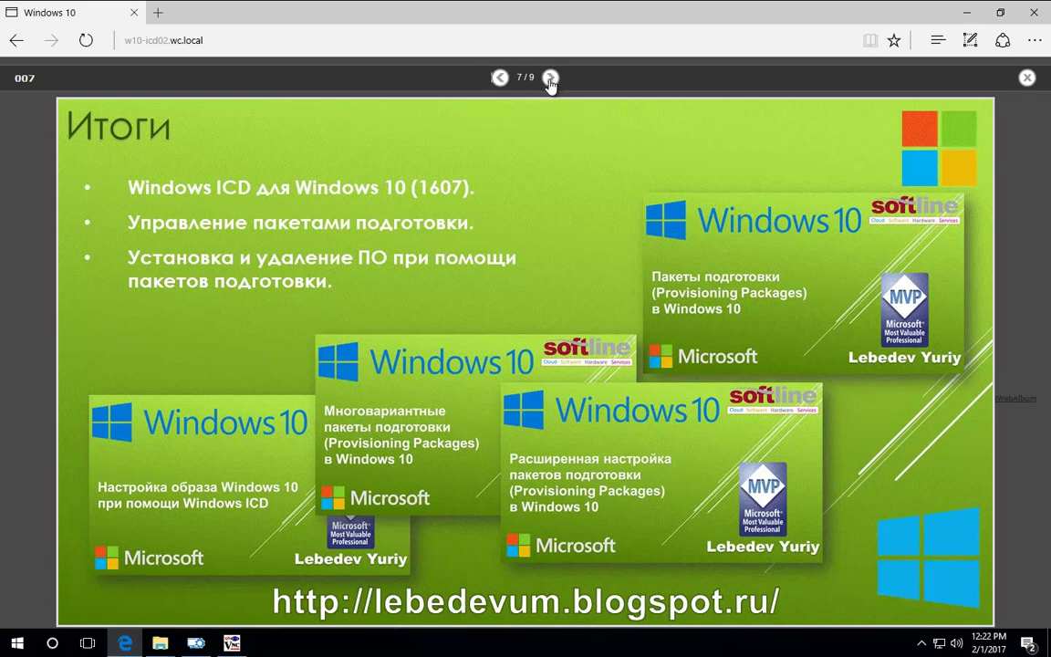
{"action": "left_click", "coordinate": [550, 77]}
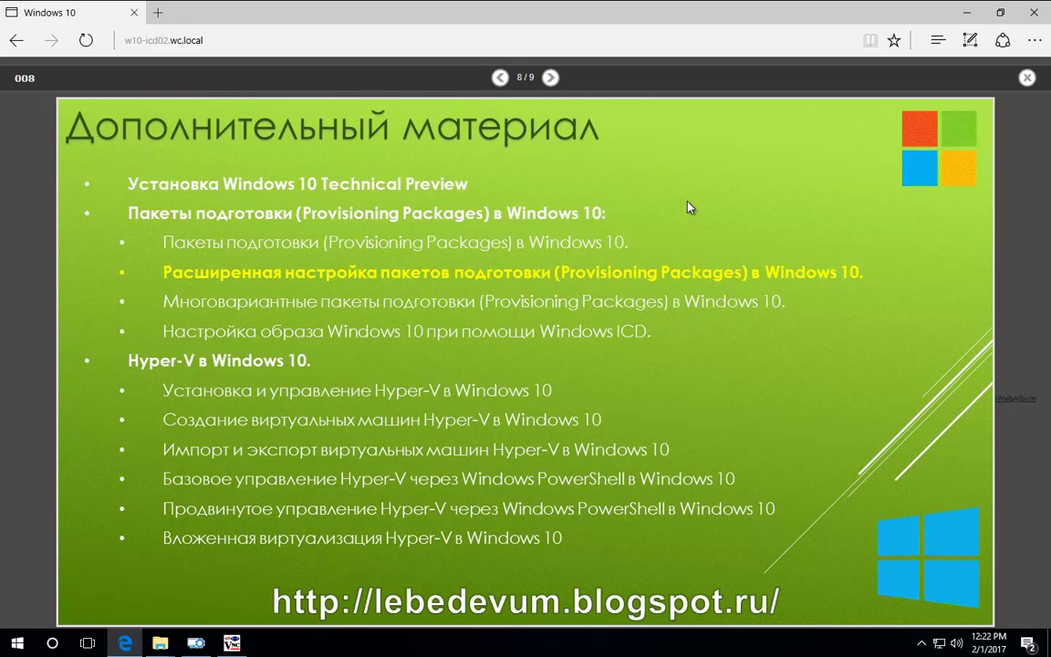
{"action": "left_click", "coordinate": [550, 77]}
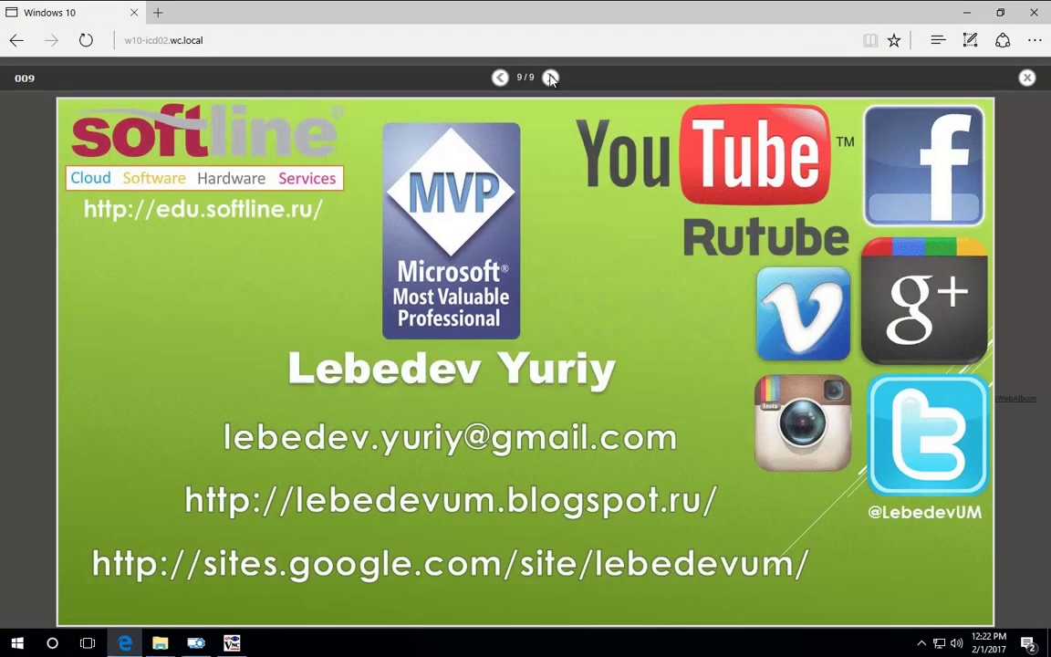